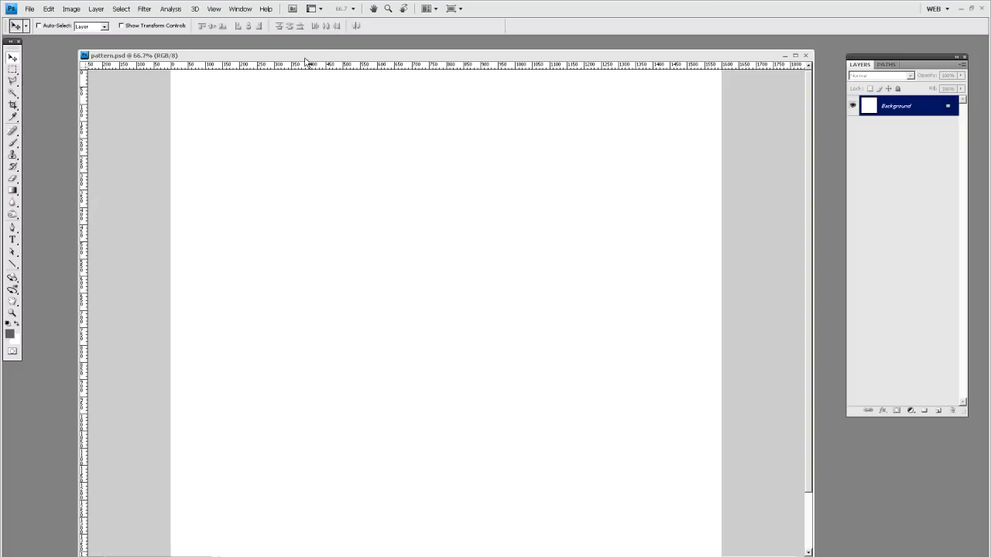
# Step: Adjust the document window, then drag a vertical guide to the 800 px centre and a crossing horizontal guide
pyautogui.moveTo(305, 55); pyautogui.dragTo(302, 41)
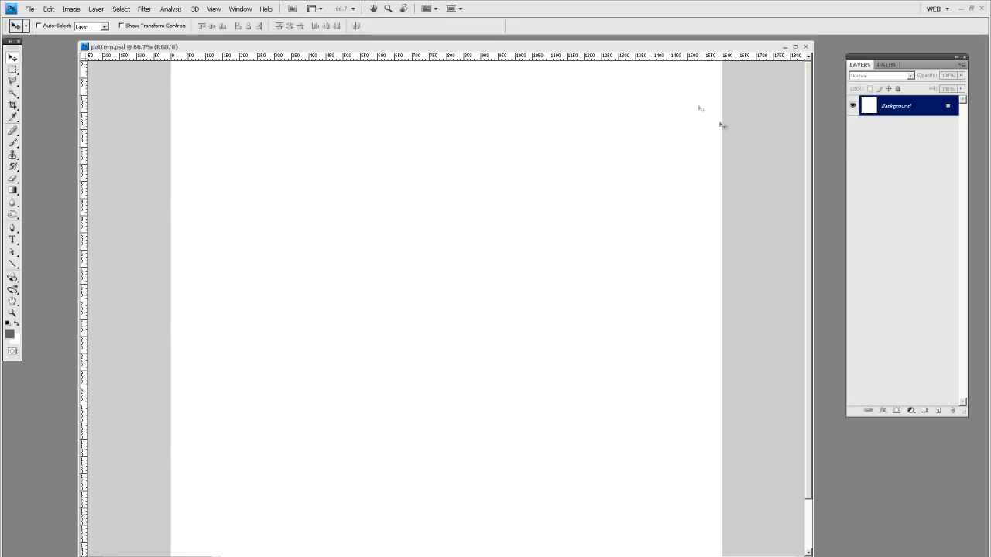
pyautogui.moveTo(812, 122); pyautogui.dragTo(836, 122)
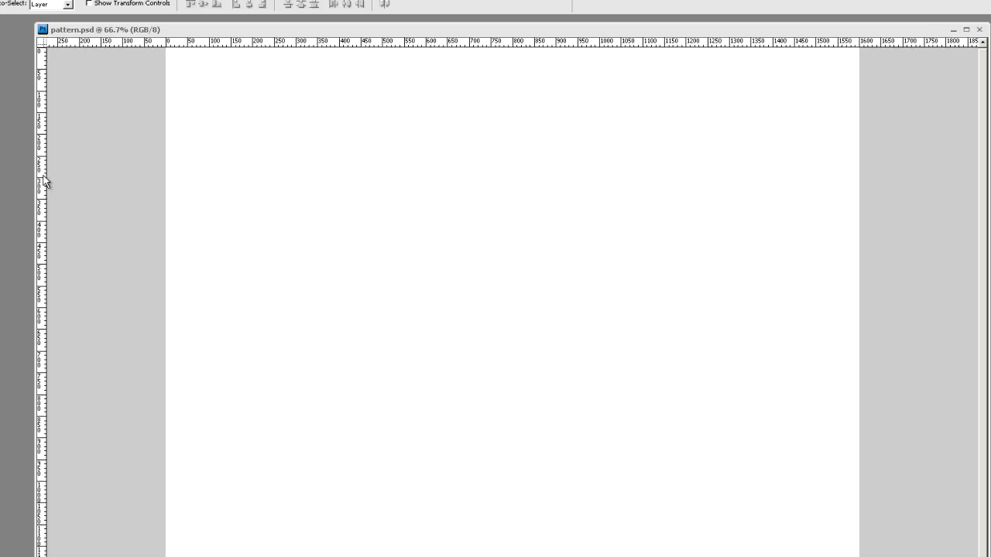
pyautogui.moveTo(42, 161); pyautogui.dragTo(513, 171)
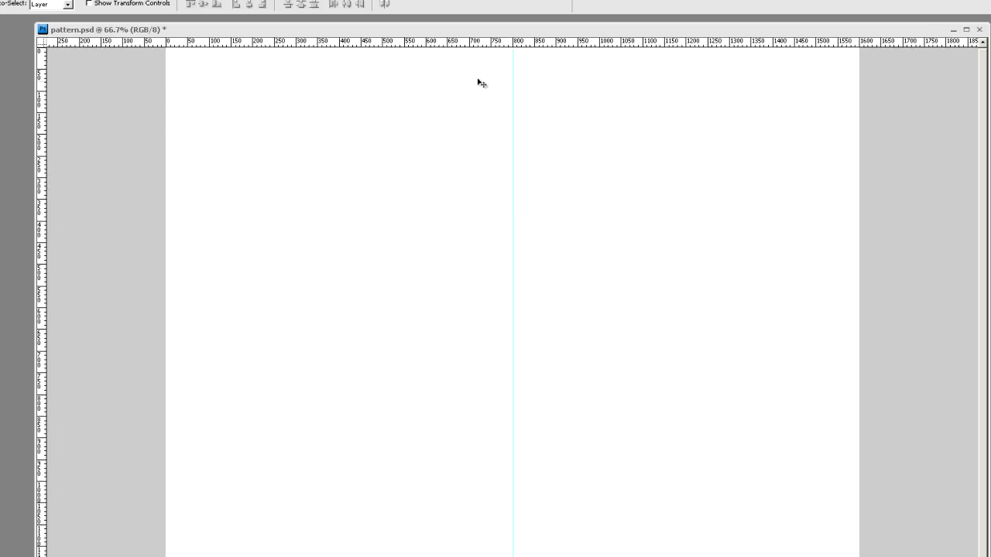
pyautogui.moveTo(478, 44); pyautogui.dragTo(426, 398)
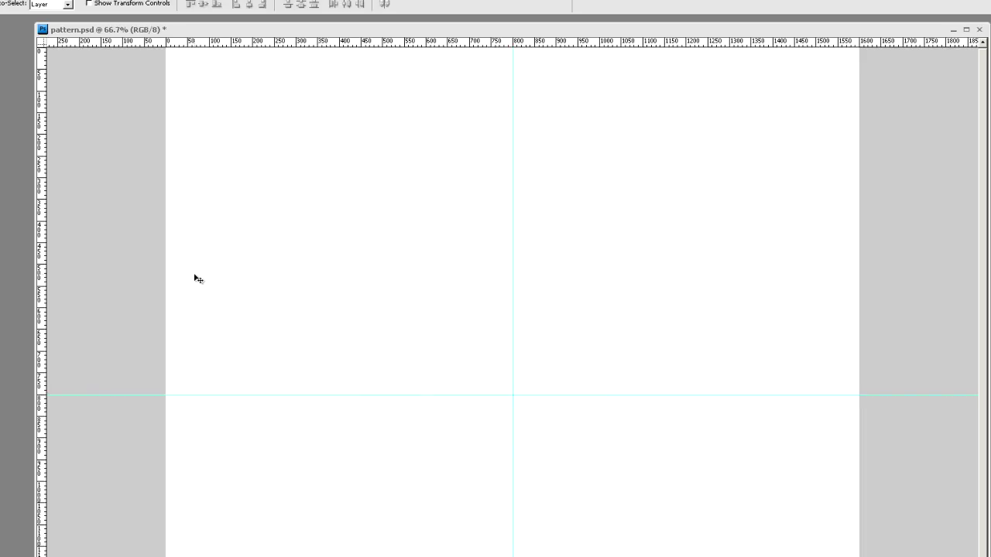
pyautogui.moveTo(456, 231)
pyautogui.mouseDown()
pyautogui.moveTo(530, 193)
pyautogui.moveTo(535, 238)
pyautogui.moveTo(537, 185)
pyautogui.mouseUp()
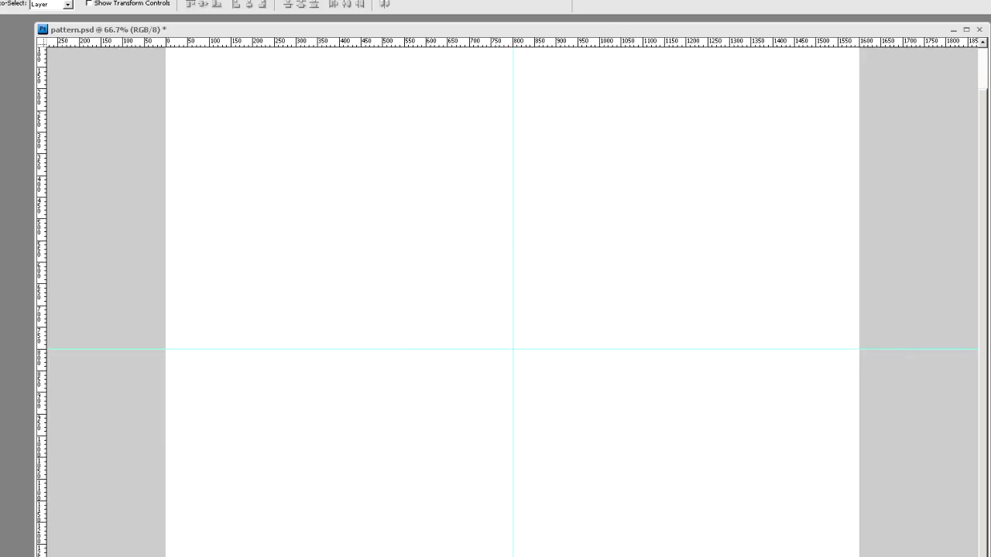
# Step: Zoom to 100% to check the guides, then zoom back out to 66.7%
pyautogui.press('z')
pyautogui.click(548, 329)
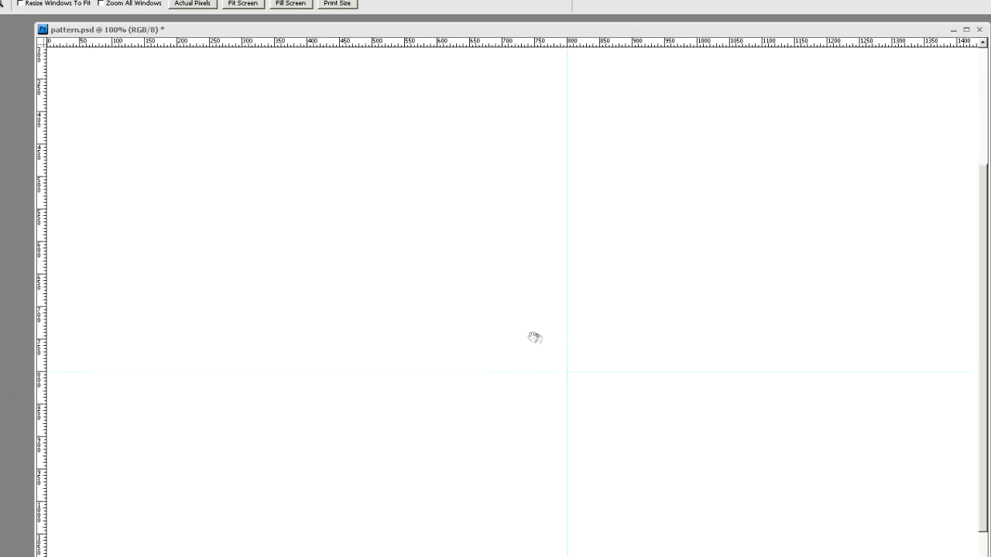
pyautogui.moveTo(546, 329); pyautogui.dragTo(535, 431)
pyautogui.keyDown('alt'); pyautogui.click(574, 349); pyautogui.keyUp('alt')
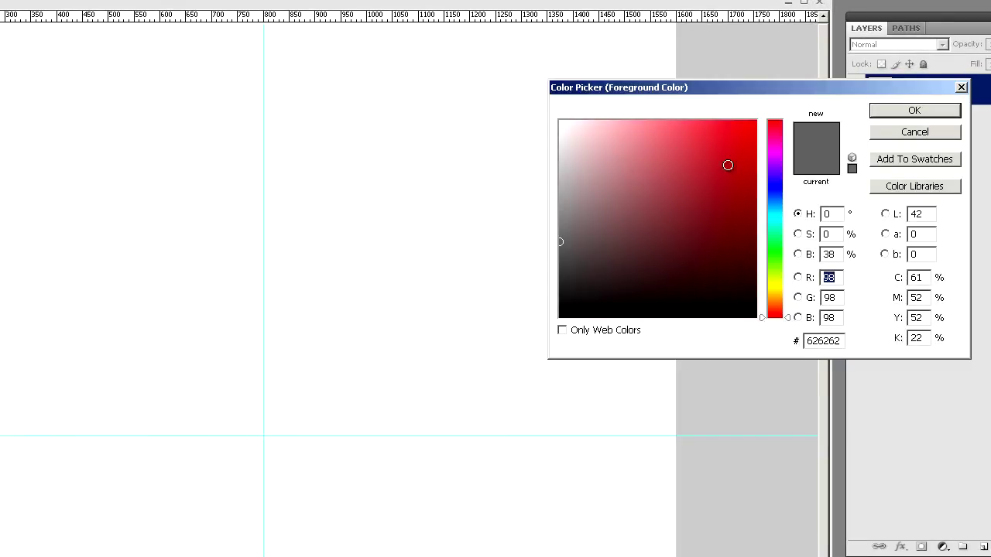
# Step: Set the foreground to pure red and draw a 1 px diagonal line from top-left to bottom-right
pyautogui.moveTo(727, 167)
pyautogui.mouseDown()
pyautogui.moveTo(799, 91)
pyautogui.moveTo(282, 264)
pyautogui.moveTo(301, 258)
pyautogui.mouseUp()
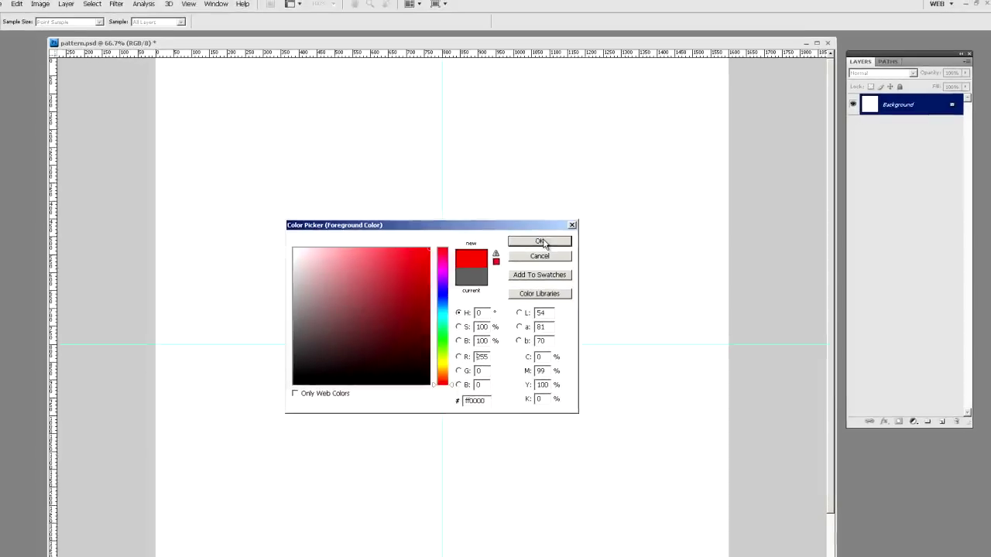
pyautogui.click(541, 242)
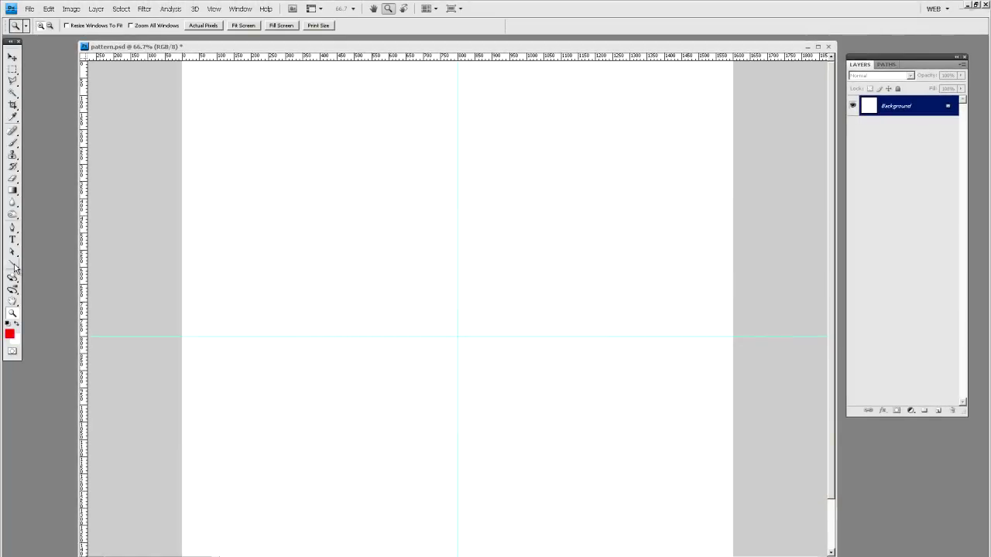
pyautogui.click(13, 265)
pyautogui.click(222, 27)
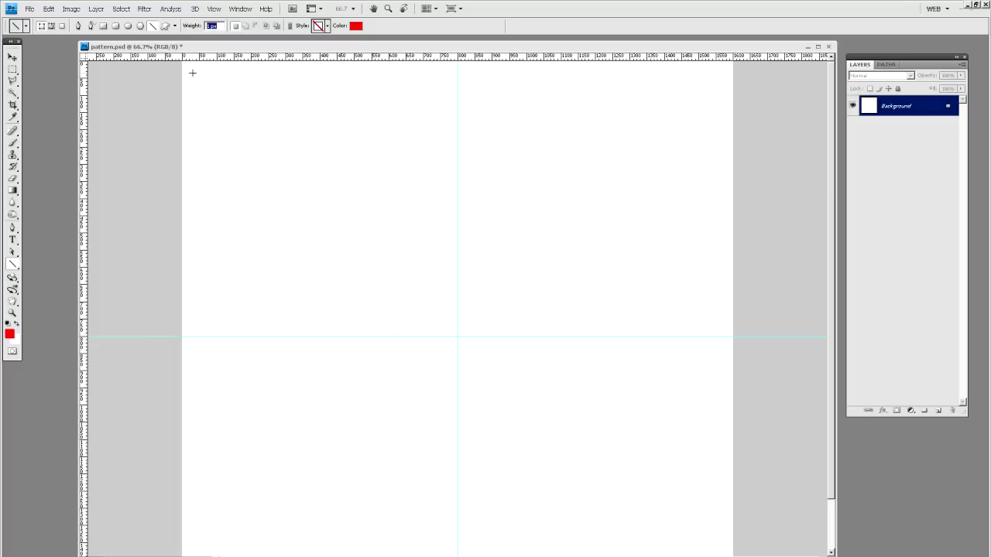
pyautogui.moveTo(193, 73)
pyautogui.mouseDown()
pyautogui.moveTo(695, 555)
pyautogui.moveTo(720, 547)
pyautogui.mouseUp()
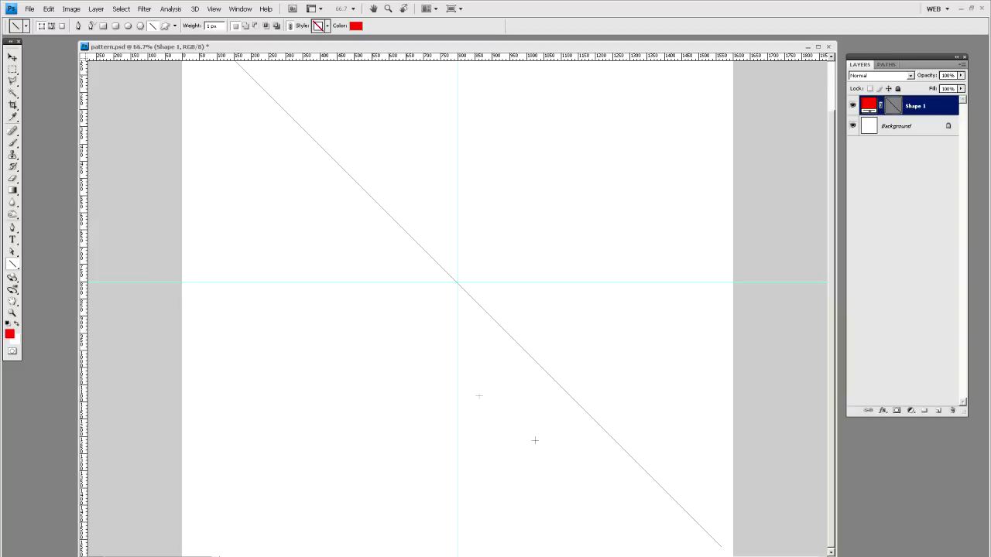
# Step: Zoom to 100% on the diagonal line and rasterize the Shape 1 layer
pyautogui.click(11, 57)
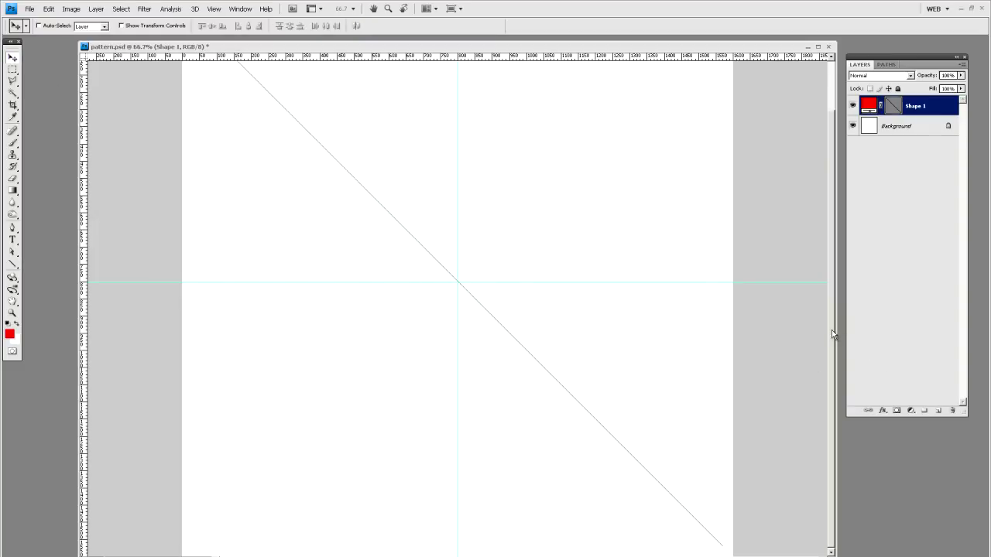
pyautogui.moveTo(832, 330); pyautogui.dragTo(840, 239)
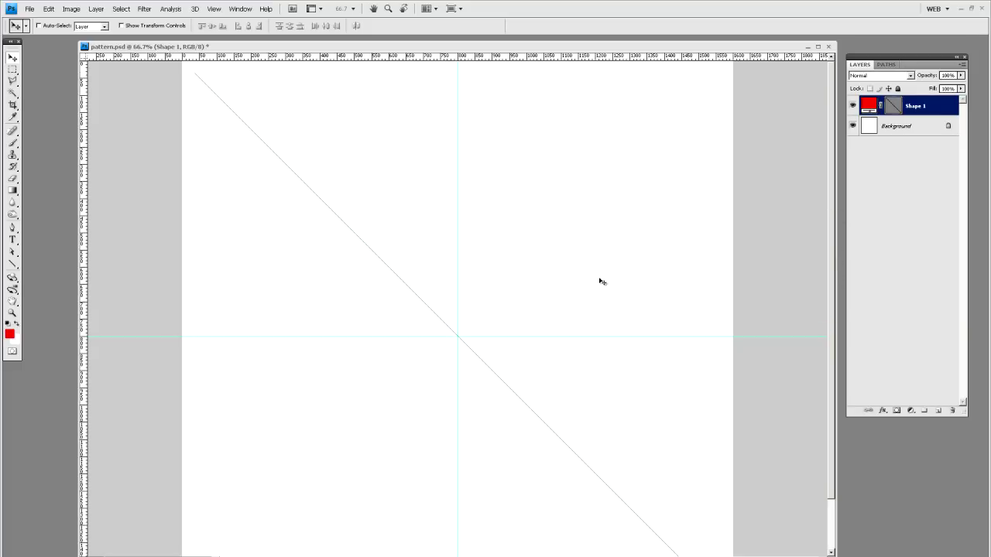
pyautogui.click(14, 313)
pyautogui.click(545, 280)
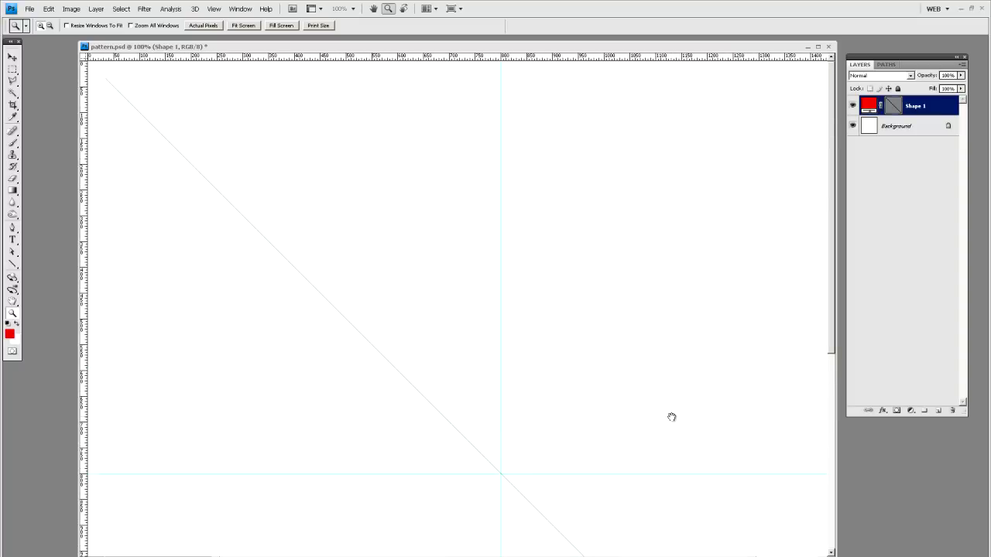
pyautogui.click(11, 59)
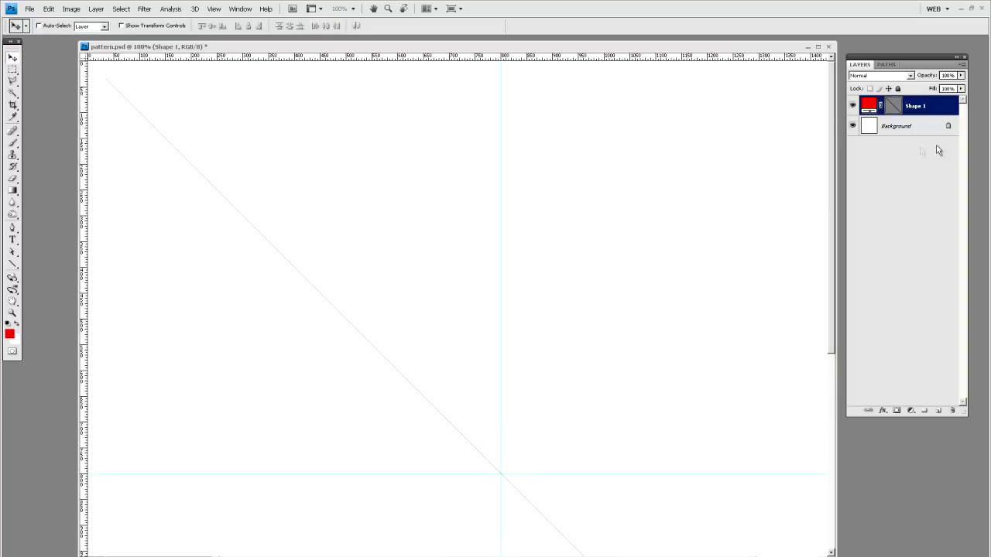
pyautogui.rightClick(926, 107)
pyautogui.click(902, 175)
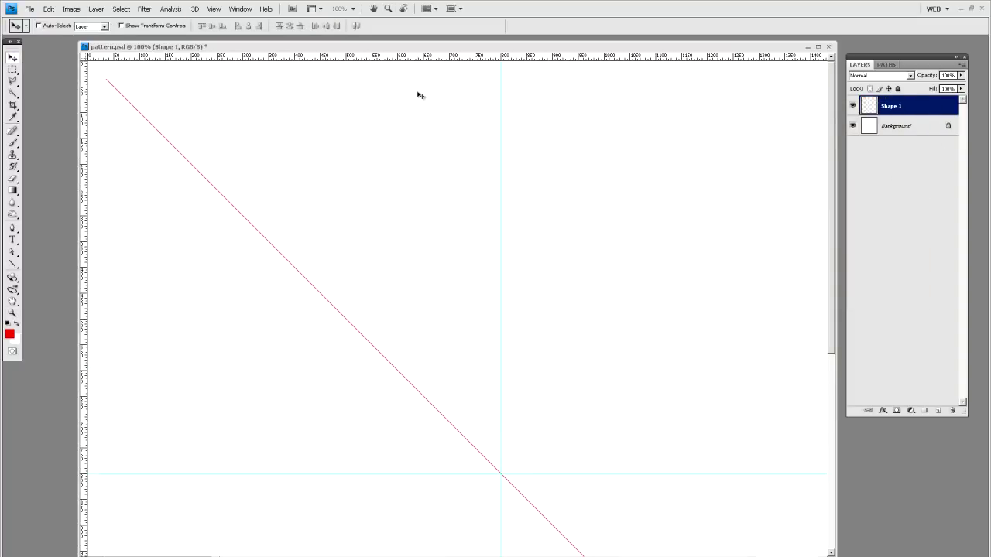
# Step: Add a new horizontal guide near the top of the canvas
pyautogui.moveTo(421, 60); pyautogui.dragTo(417, 109)
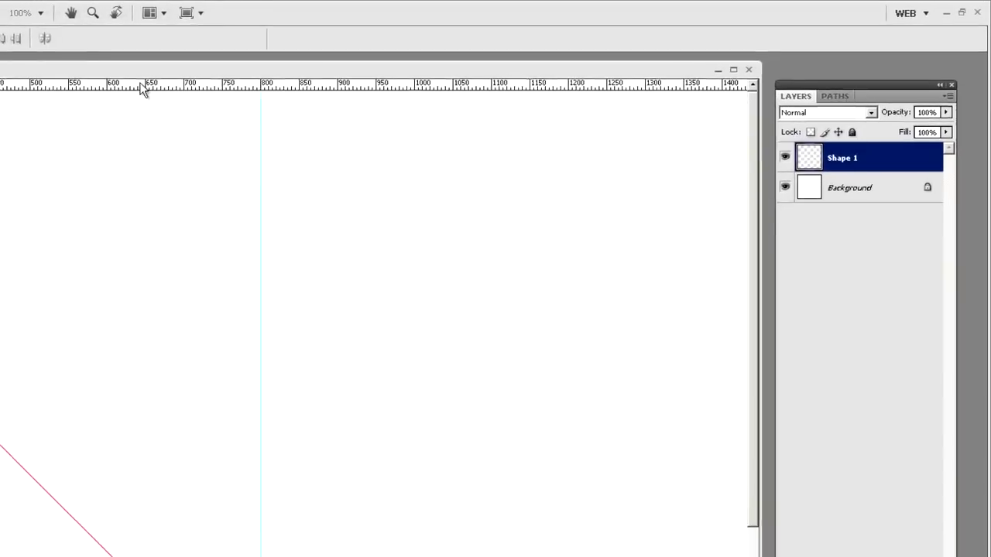
pyautogui.moveTo(134, 162); pyautogui.dragTo(142, 185)
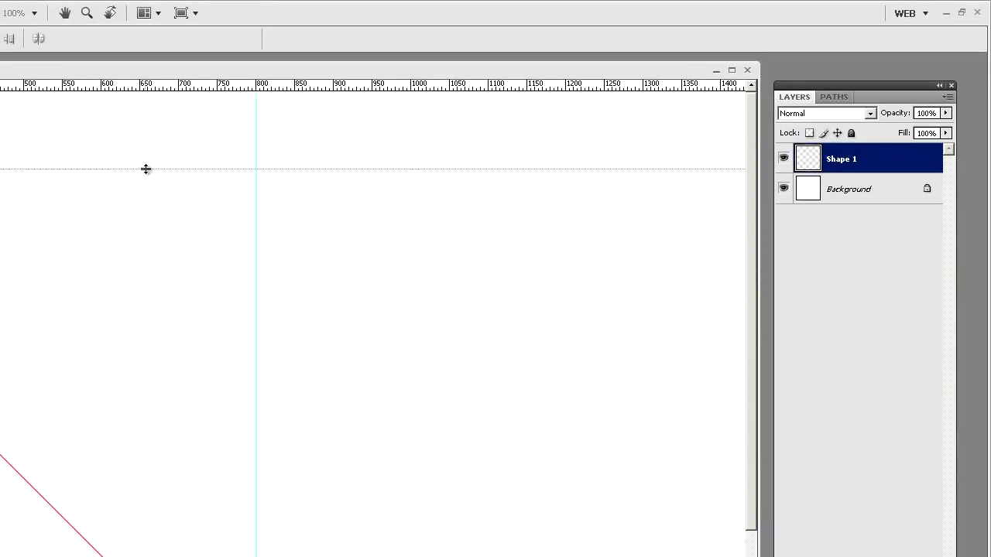
pyautogui.moveTo(142, 185); pyautogui.dragTo(146, 172)
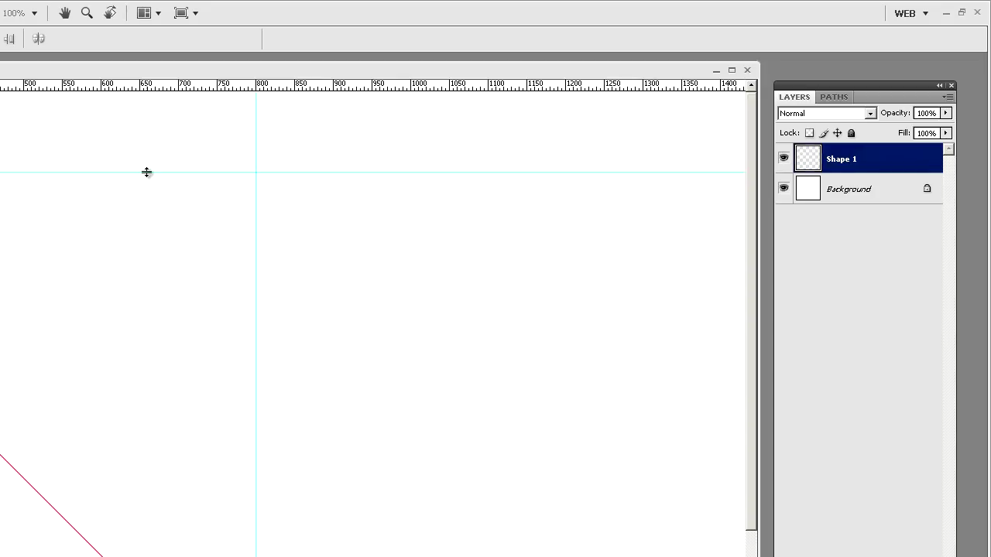
# Step: Create Layer 1 above the Background and set the background colour to grey 828282
pyautogui.click(860, 195)
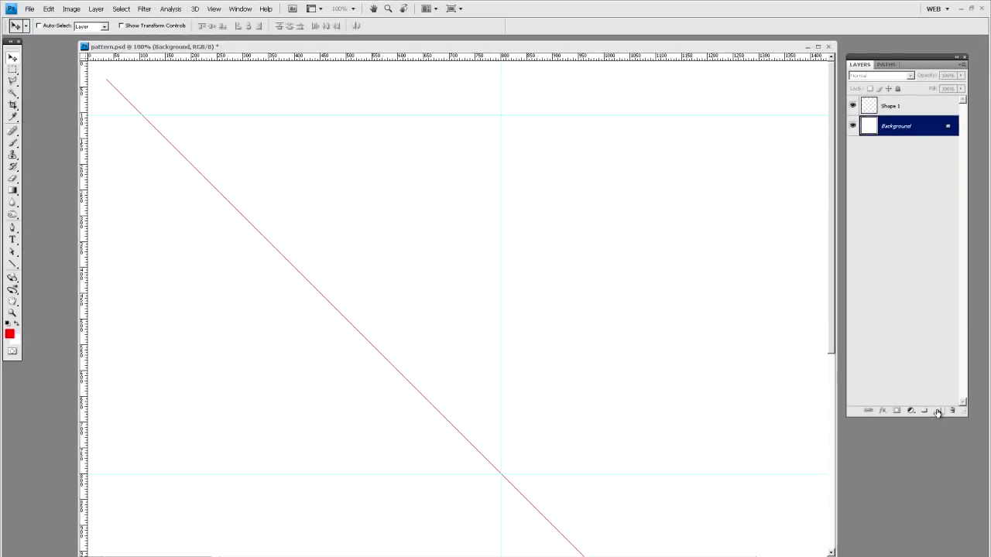
pyautogui.click(938, 410)
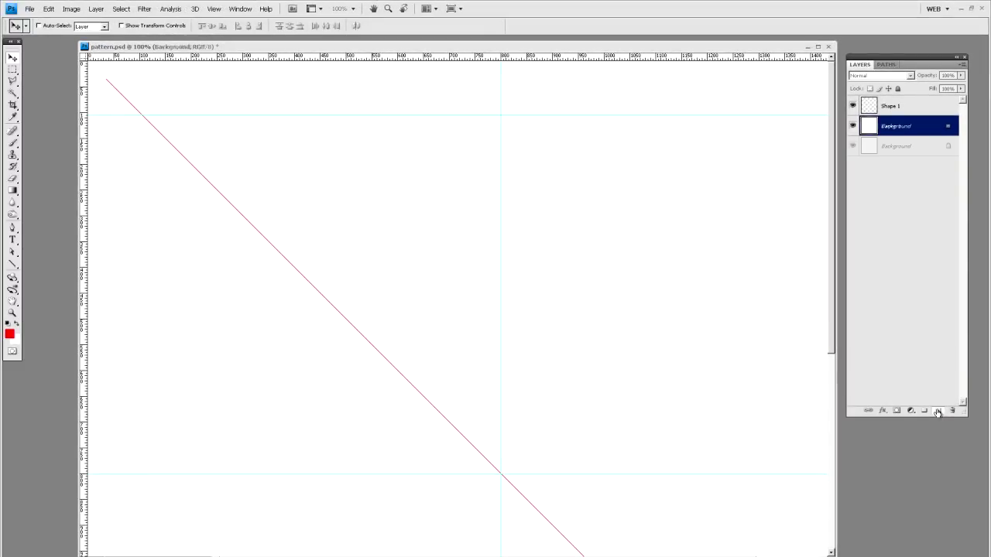
pyautogui.click(12, 228)
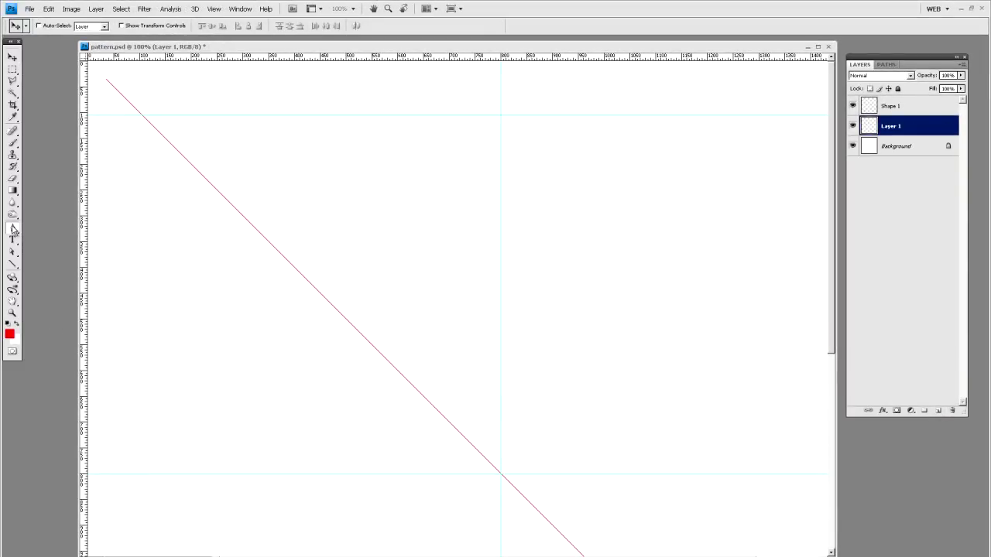
pyautogui.click(15, 340)
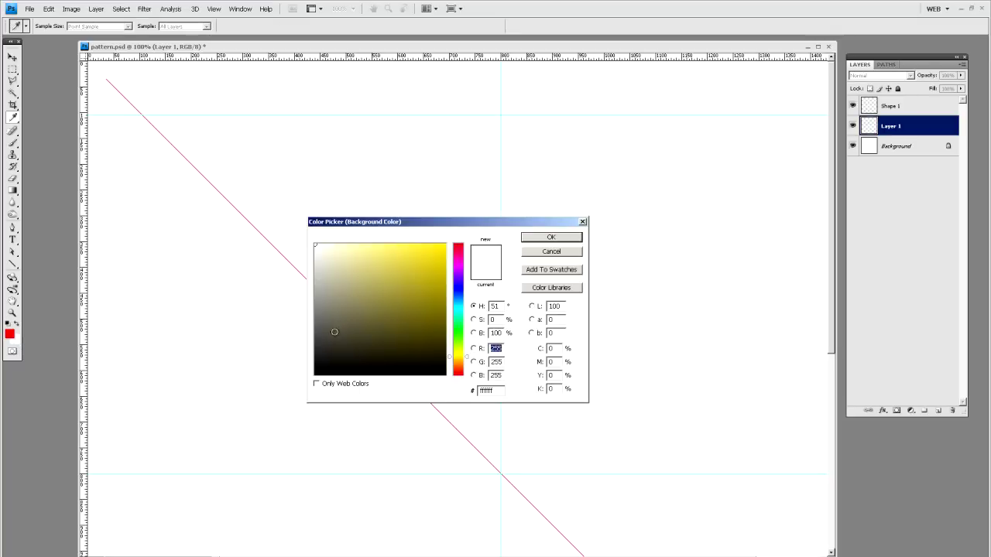
pyautogui.moveTo(316, 325); pyautogui.dragTo(297, 308)
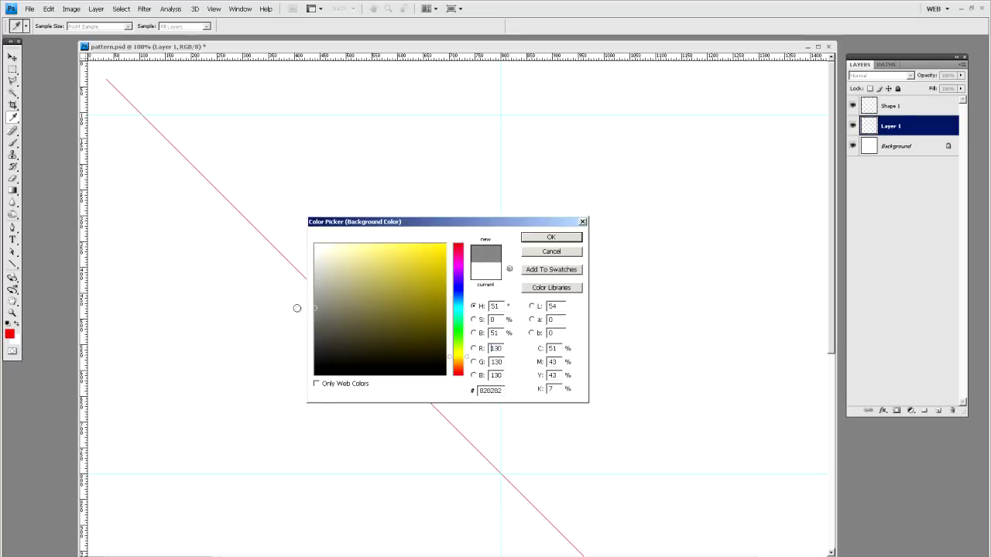
pyautogui.click(548, 237)
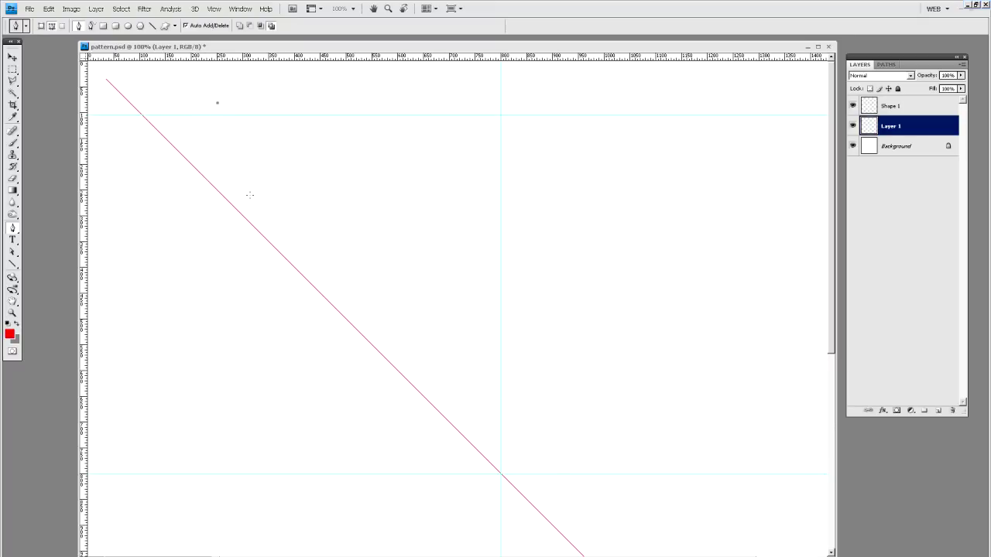
# Step: Close the curved blade path along the diagonal, convert it to a selection and fill it grey
pyautogui.moveTo(252, 229); pyautogui.dragTo(294, 298)
pyautogui.click(219, 105)
pyautogui.rightClick(199, 126)
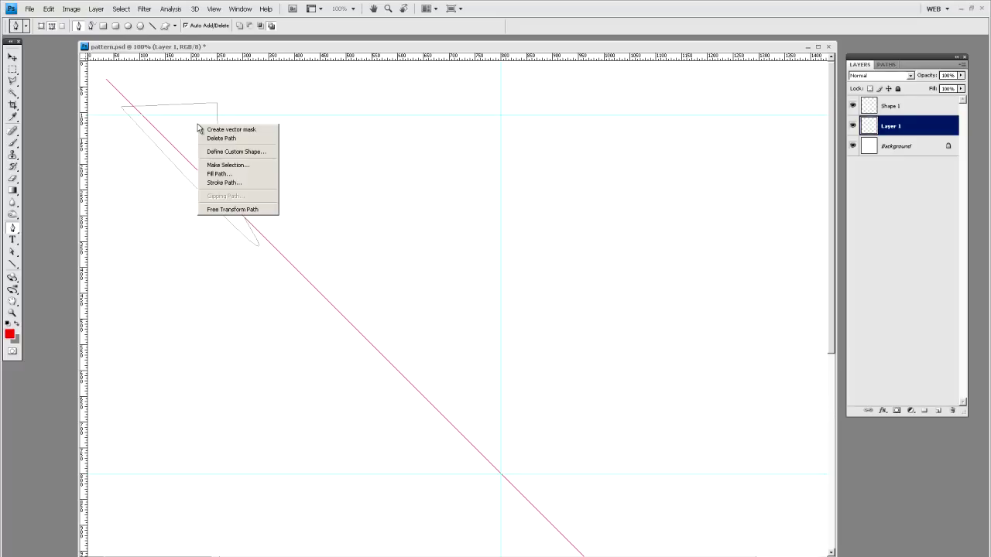
pyautogui.click(226, 164)
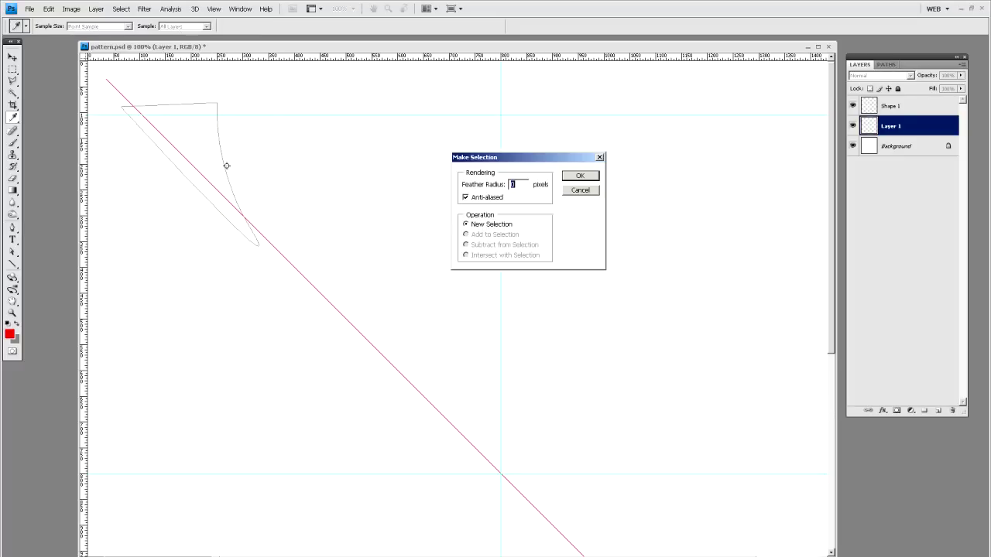
pyautogui.press('Return')
pyautogui.hotkey('ctrl', 'BackSpace')
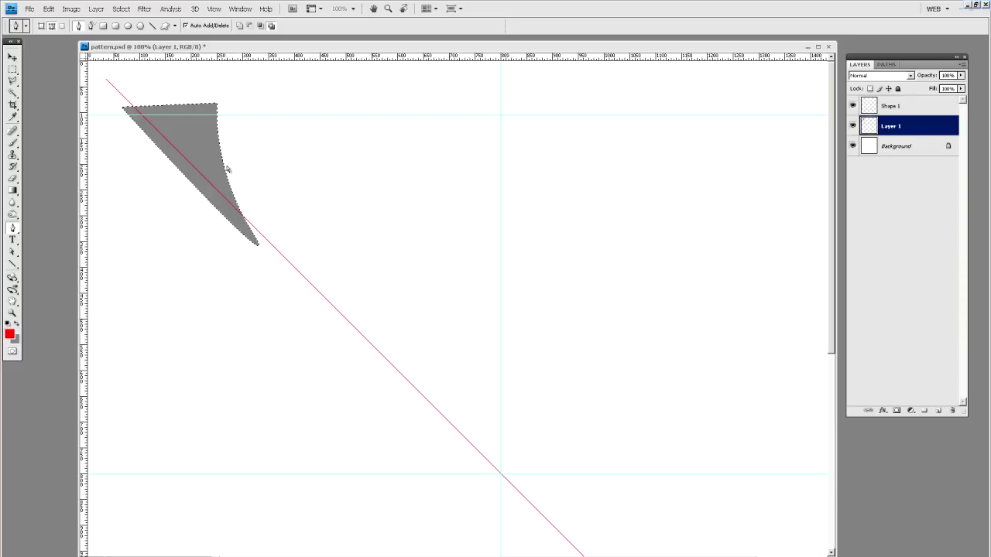
pyautogui.hotkey('ctrl', 'd')
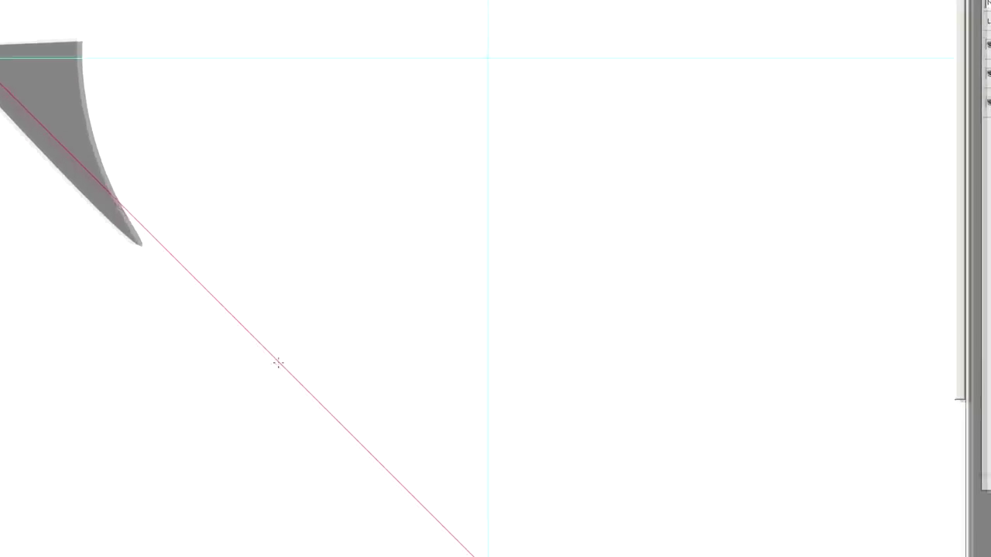
# Step: Draw a teardrop path beside the blade, make it a selection, fill it grey and deselect
pyautogui.moveTo(146, 114); pyautogui.dragTo(208, 49)
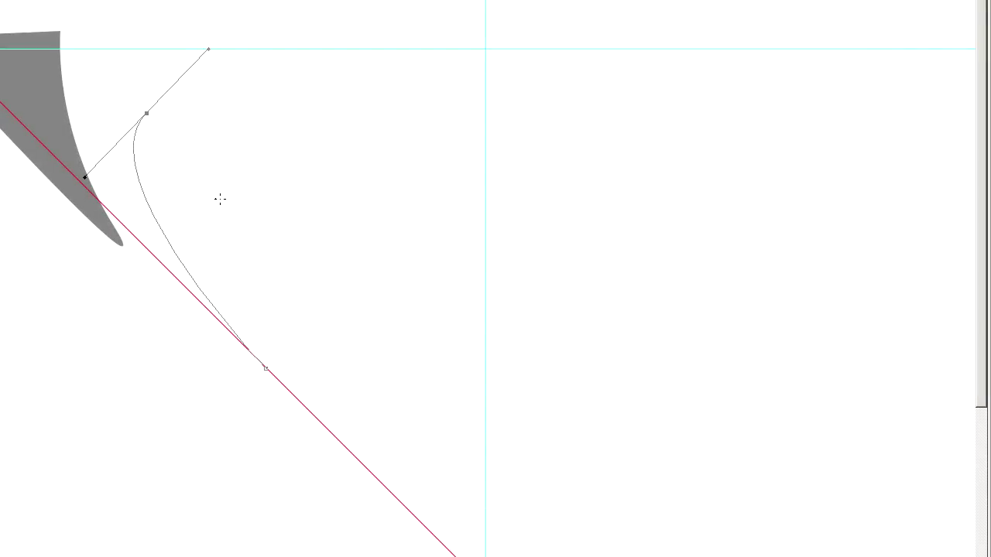
pyautogui.moveTo(220, 199); pyautogui.dragTo(218, 241)
pyautogui.moveTo(265, 368); pyautogui.dragTo(316, 438)
pyautogui.press('Return')
pyautogui.rightClick(185, 196)
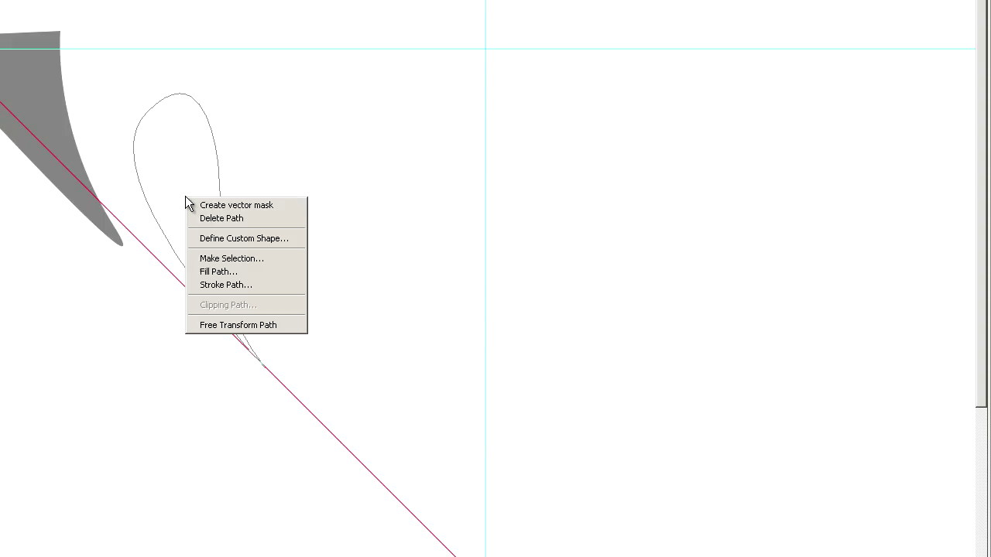
pyautogui.rightClick(170, 154)
pyautogui.rightClick(309, 86)
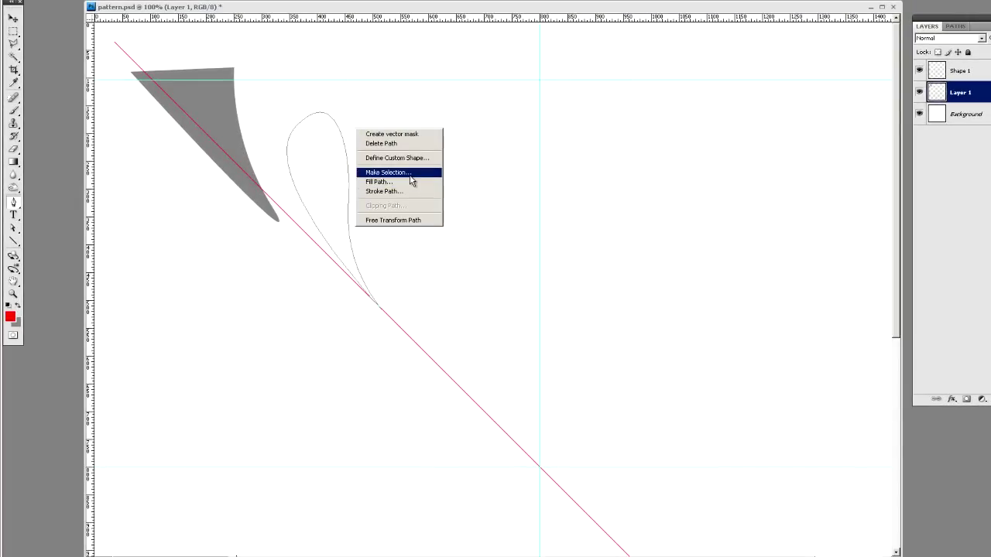
pyautogui.click(411, 179)
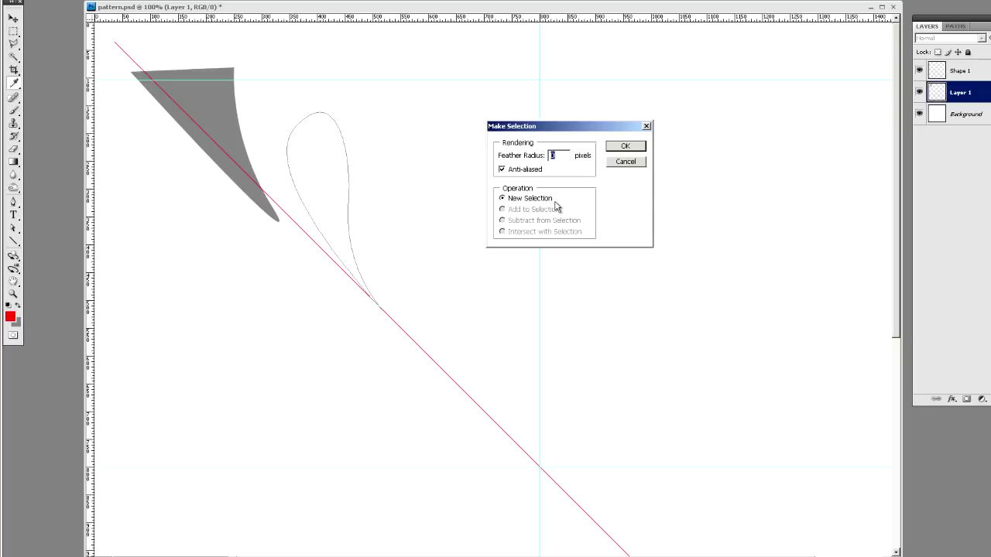
pyautogui.press('Return')
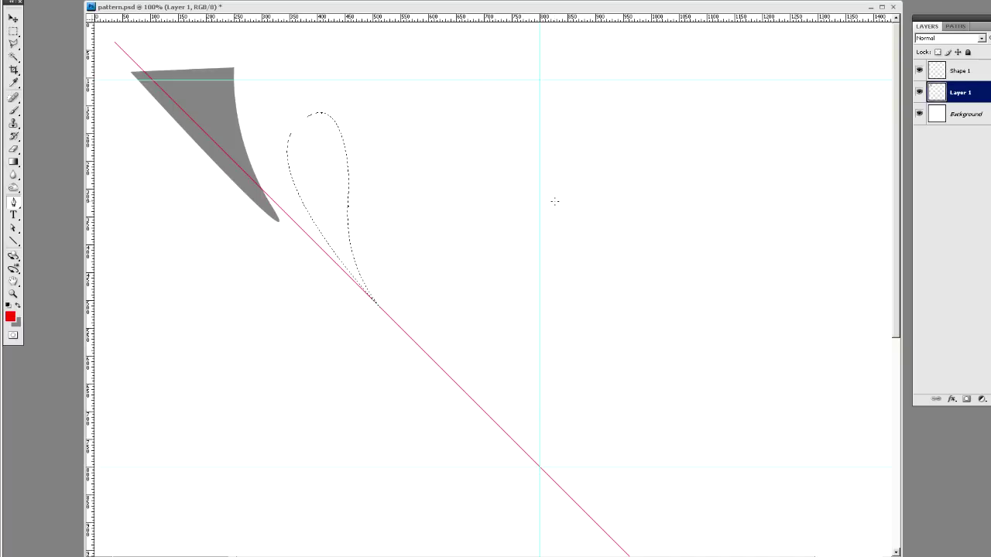
pyautogui.hotkey('shift', 'BackSpace')
pyautogui.press('Return')
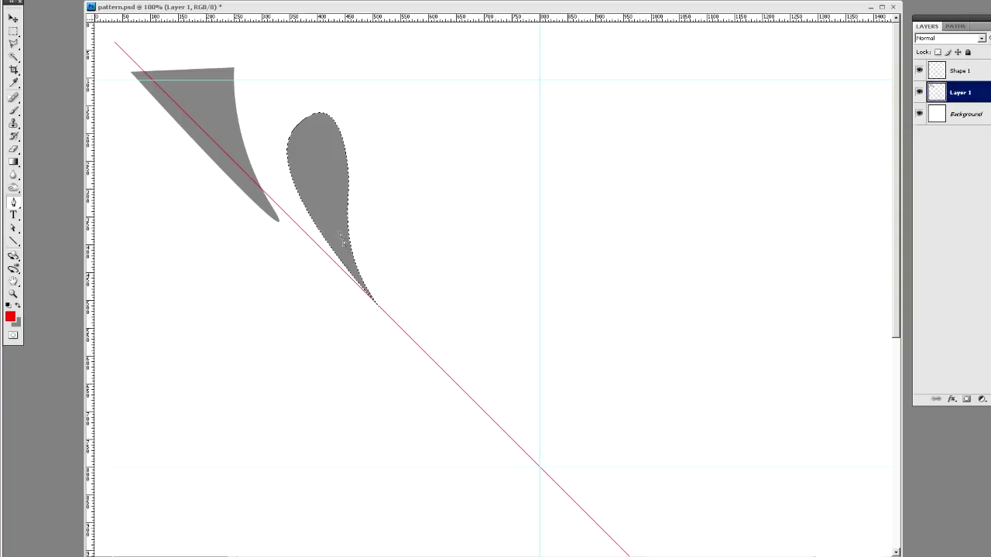
pyautogui.hotkey('ctrl', 'd')
pyautogui.moveTo(409, 305); pyautogui.dragTo(389, 294)
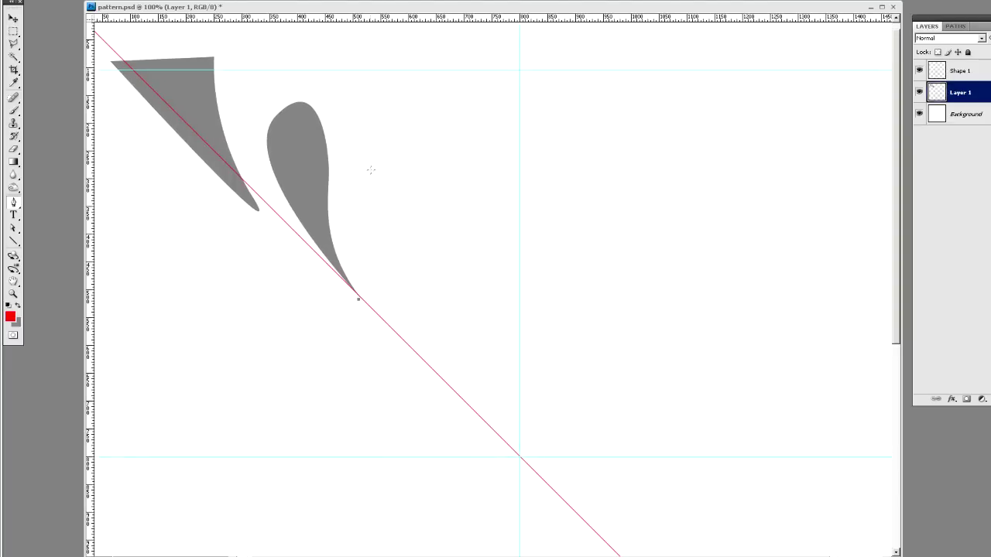
# Step: Draw a second teardrop reaching the diagonal and fill it grey
pyautogui.moveTo(371, 170); pyautogui.dragTo(426, 155)
pyautogui.moveTo(394, 240); pyautogui.dragTo(382, 266)
pyautogui.moveTo(413, 345)
pyautogui.mouseDown()
pyautogui.moveTo(454, 397)
pyautogui.moveTo(428, 369)
pyautogui.mouseUp()
pyautogui.rightClick(372, 237)
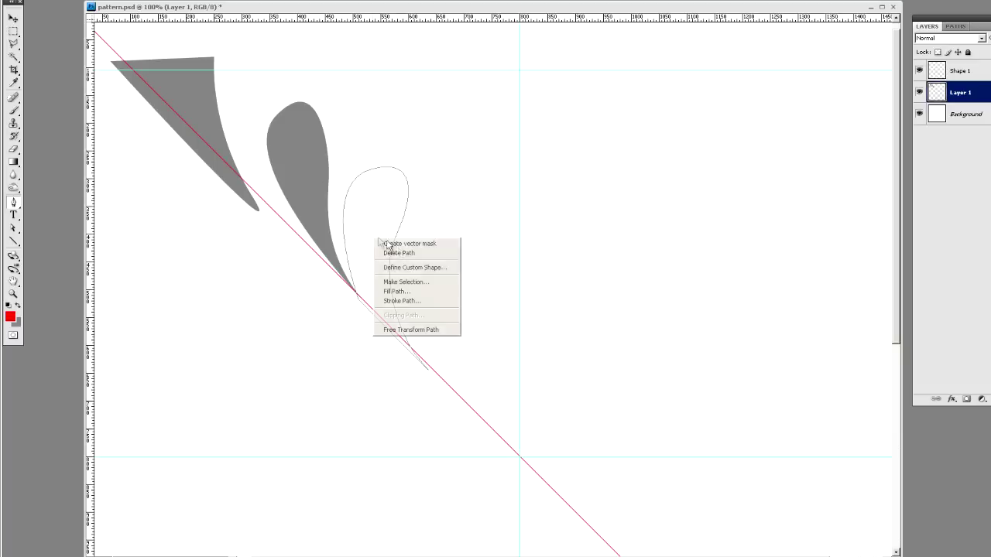
pyautogui.click(414, 281)
pyautogui.press('Return')
pyautogui.hotkey('ctrl', 'BackSpace')
pyautogui.hotkey('ctrl', 'd')
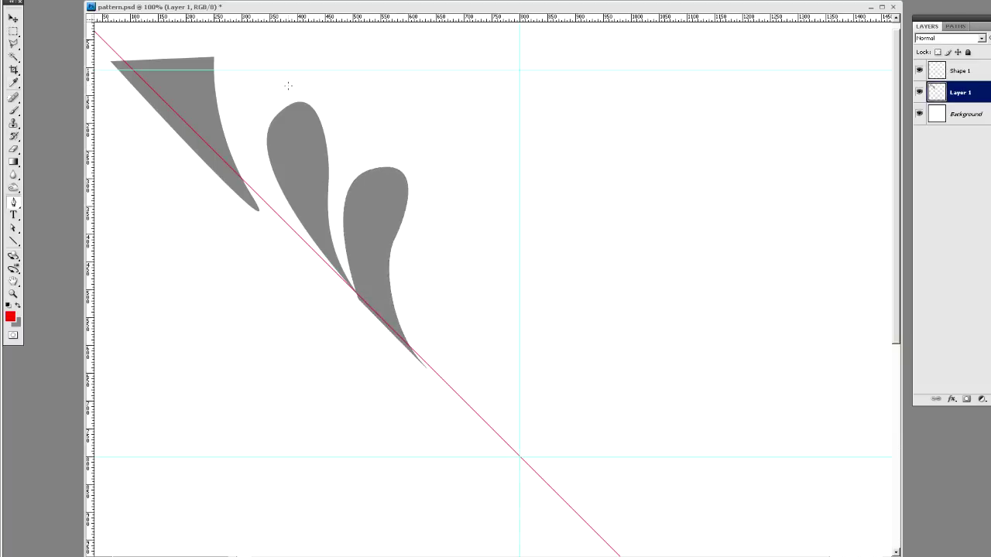
# Step: Add a grey hook-shaped piece with a pointed tip
pyautogui.moveTo(360, 117); pyautogui.dragTo(369, 158)
pyautogui.click(424, 160)
pyautogui.moveTo(412, 101); pyautogui.dragTo(439, 77)
pyautogui.click(288, 85)
pyautogui.rightClick(364, 86)
pyautogui.click(408, 126)
pyautogui.press('Return')
pyautogui.hotkey('ctrl', 'BackSpace')
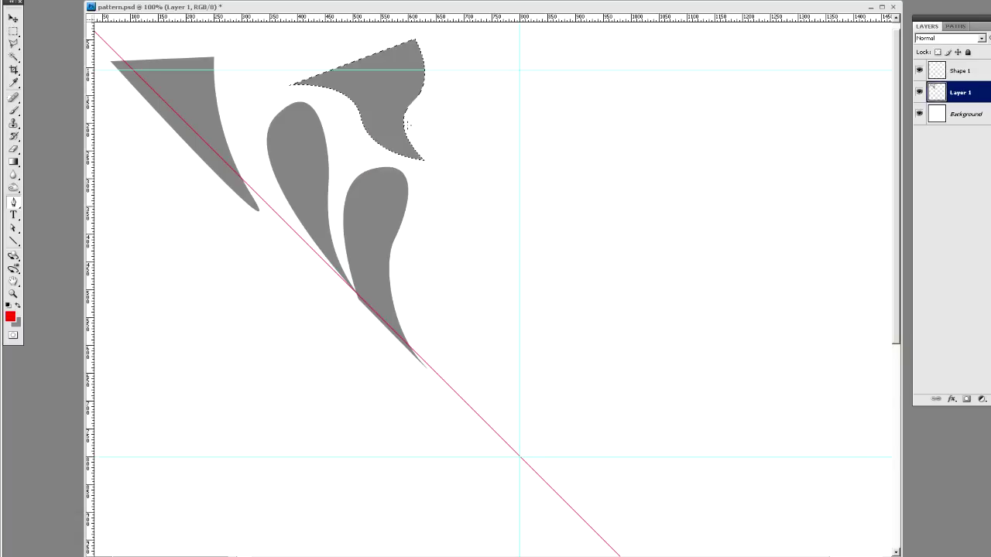
pyautogui.hotkey('ctrl', 'd')
# Step: Add a grey curled piece beside the hook
pyautogui.moveTo(435, 125); pyautogui.dragTo(443, 172)
pyautogui.moveTo(487, 118); pyautogui.dragTo(514, 114)
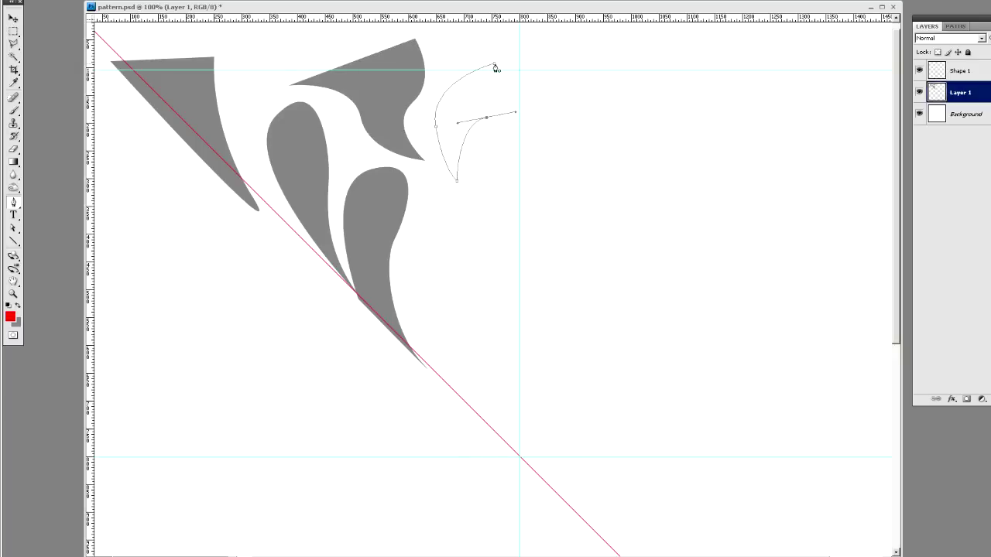
pyautogui.moveTo(496, 65); pyautogui.dragTo(467, 40)
pyautogui.rightClick(493, 100)
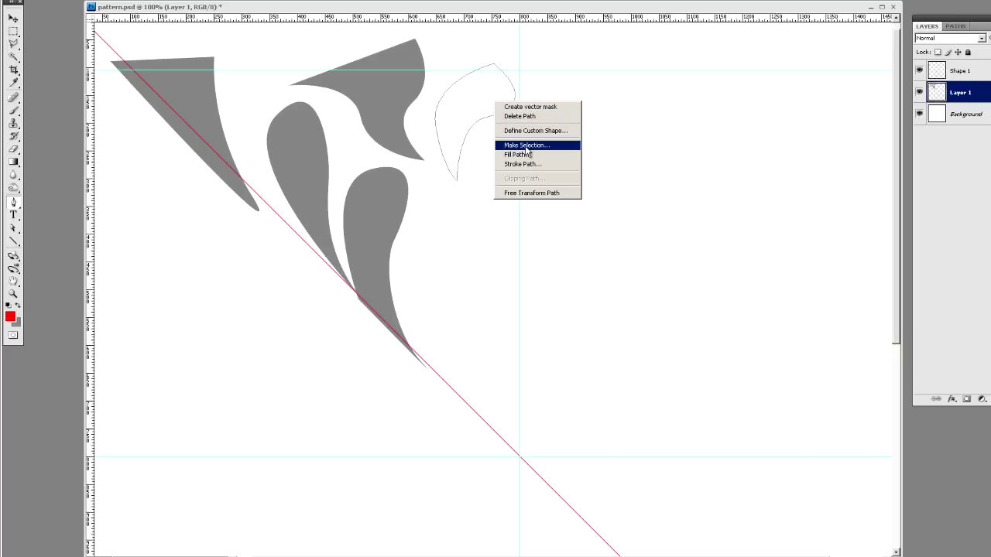
pyautogui.click(525, 147)
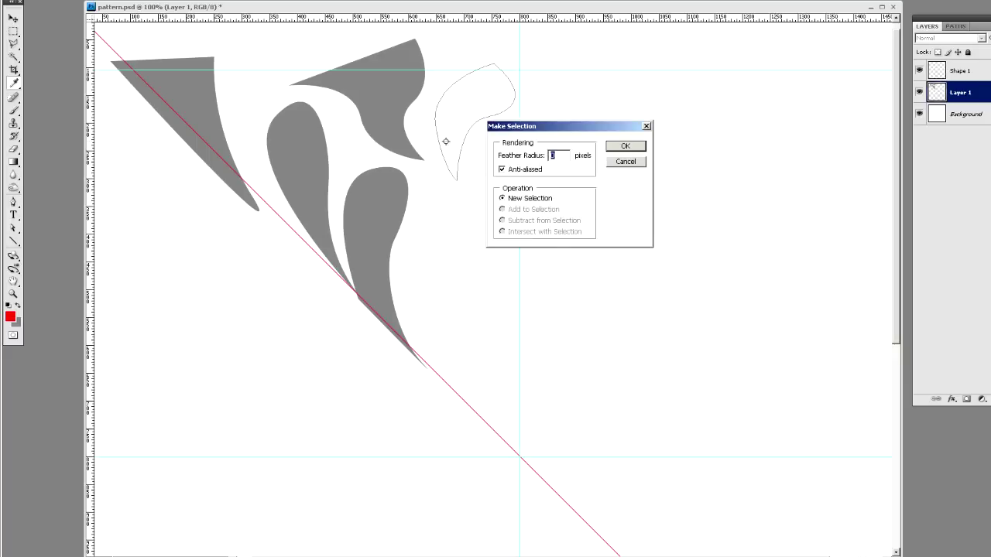
pyautogui.press('Return')
pyautogui.hotkey('ctrl', 'BackSpace')
pyautogui.hotkey('ctrl', 'd')
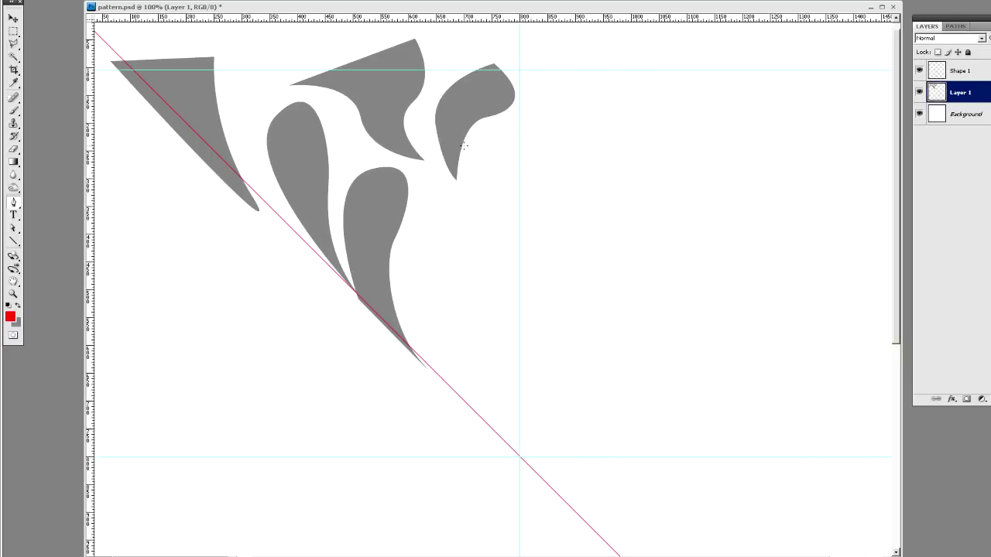
# Step: Add a long curved grey piece with a rounded bottom
pyautogui.moveTo(502, 142); pyautogui.dragTo(519, 175)
pyautogui.moveTo(509, 237); pyautogui.dragTo(491, 272)
pyautogui.moveTo(533, 336); pyautogui.dragTo(582, 375)
pyautogui.click(508, 97)
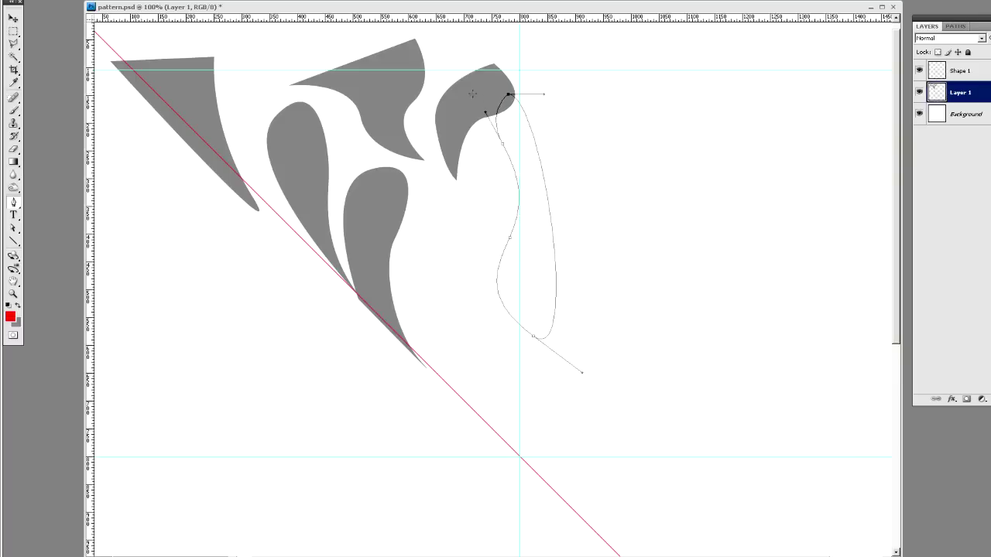
pyautogui.rightClick(511, 141)
pyautogui.click(548, 189)
pyautogui.press('Return')
pyautogui.hotkey('ctrl', 'BackSpace')
pyautogui.hotkey('ctrl', 'd')
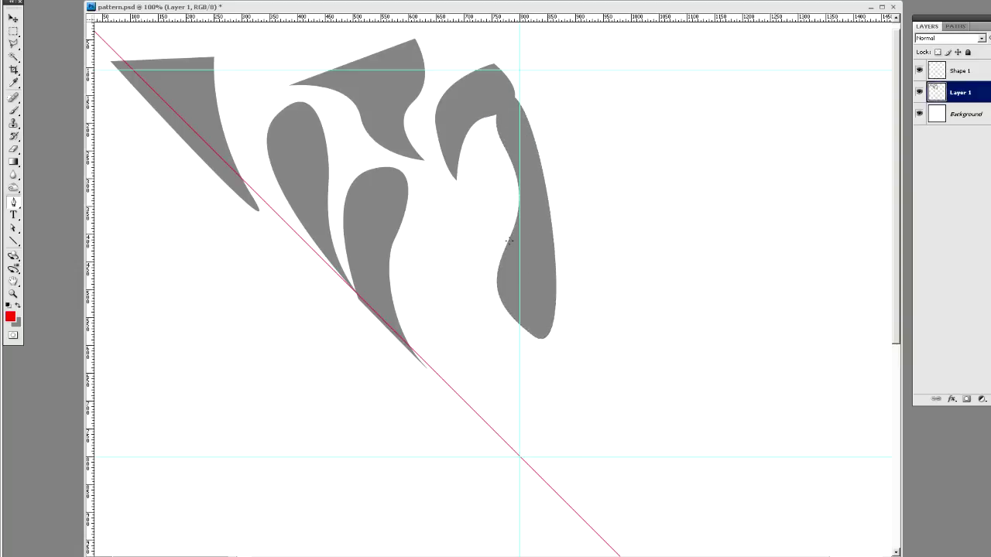
# Step: Outline a lens shape inside the curl to carve a white channel
pyautogui.moveTo(500, 168); pyautogui.dragTo(512, 187)
pyautogui.moveTo(499, 231); pyautogui.dragTo(486, 249)
pyautogui.click(486, 268)
pyautogui.moveTo(487, 139); pyautogui.dragTo(534, 61)
pyautogui.rightClick(484, 190)
pyautogui.click(522, 235)
pyautogui.press('Return')
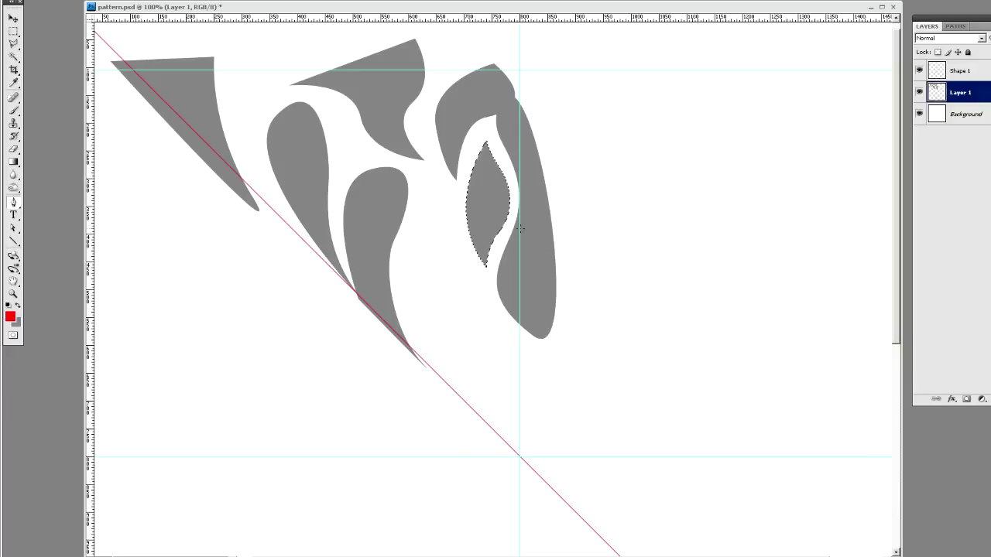
pyautogui.hotkey('ctrl', 'd')
# Step: Draw the lower piece with corner points and a straight right edge, and fill it grey
pyautogui.click(436, 199)
pyautogui.moveTo(416, 273); pyautogui.dragTo(429, 323)
pyautogui.moveTo(443, 368); pyautogui.dragTo(433, 398)
pyautogui.click(417, 399)
pyautogui.click(454, 421)
pyautogui.click(514, 361)
pyautogui.moveTo(435, 199); pyautogui.dragTo(479, 139)
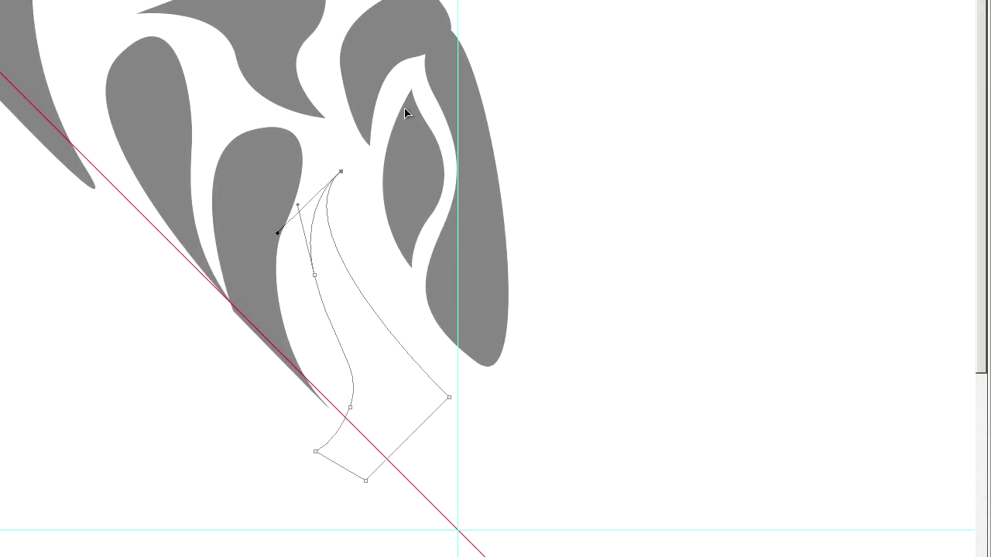
pyautogui.moveTo(401, 87); pyautogui.dragTo(409, 126)
pyautogui.rightClick(375, 372)
pyautogui.click(431, 416)
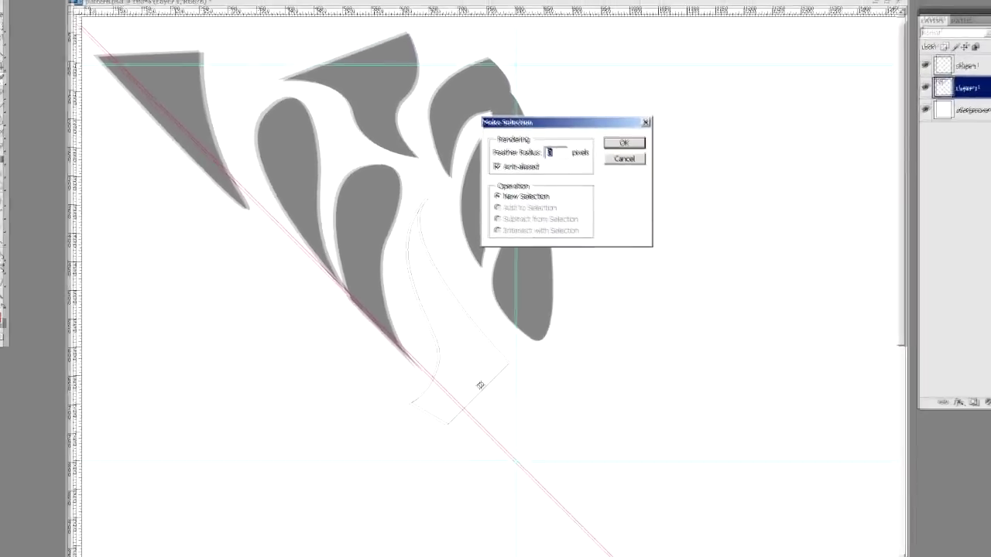
pyautogui.press('Return')
pyautogui.hotkey('ctrl', 'BackSpace')
pyautogui.hotkey('ctrl', 'd')
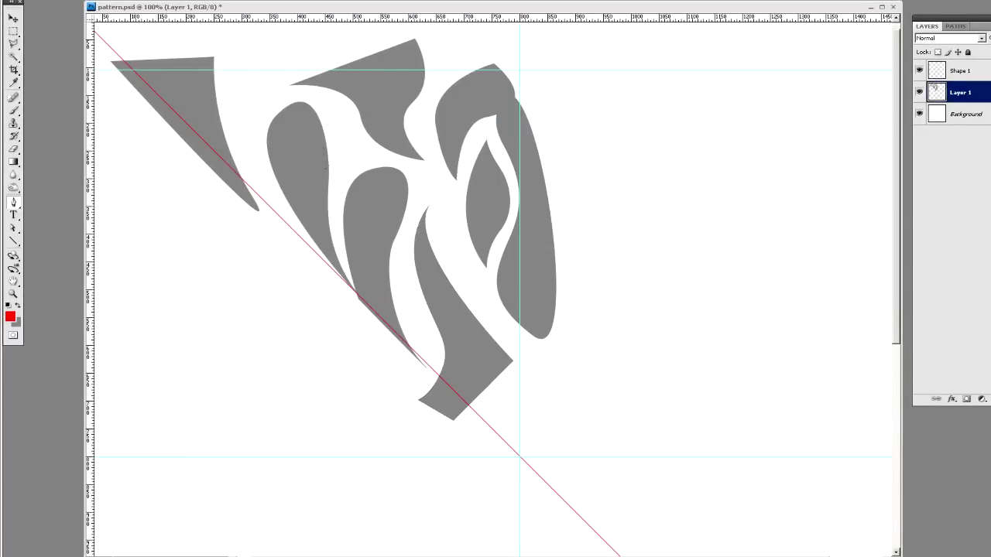
pyautogui.moveTo(431, 232); pyautogui.dragTo(451, 243)
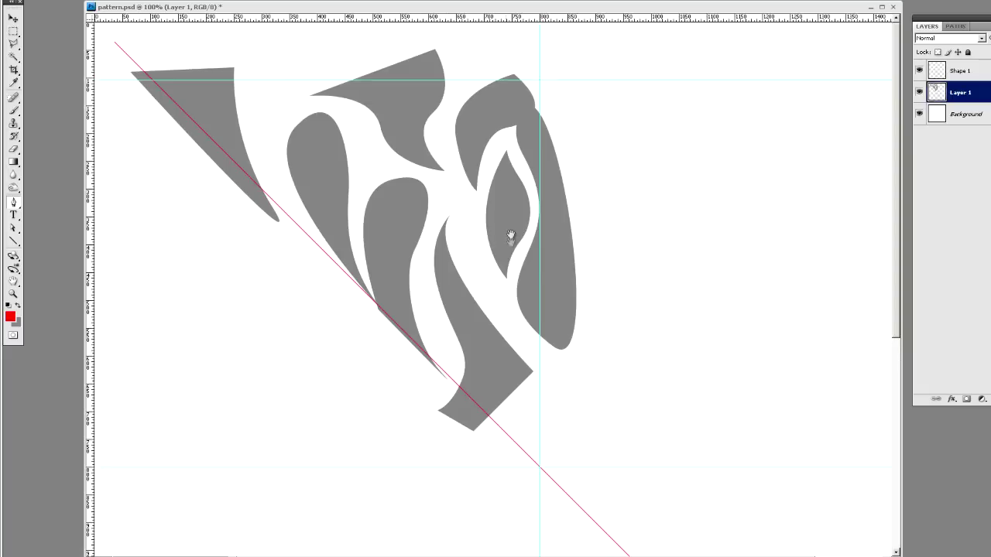
pyautogui.click(13, 33)
# Step: With the Rectangular Marquee, delete the grey parts right of the vertical guide
pyautogui.click(14, 34)
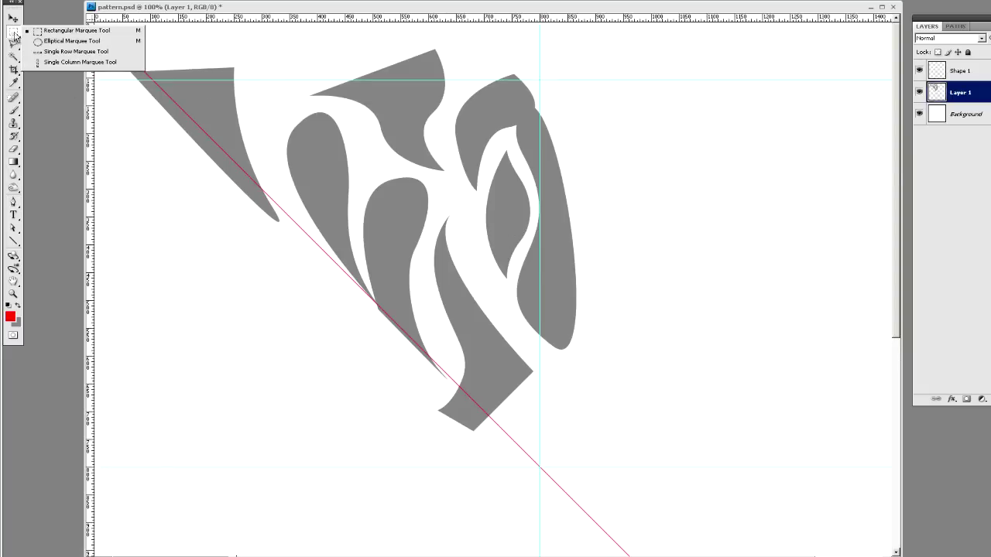
pyautogui.click(111, 53)
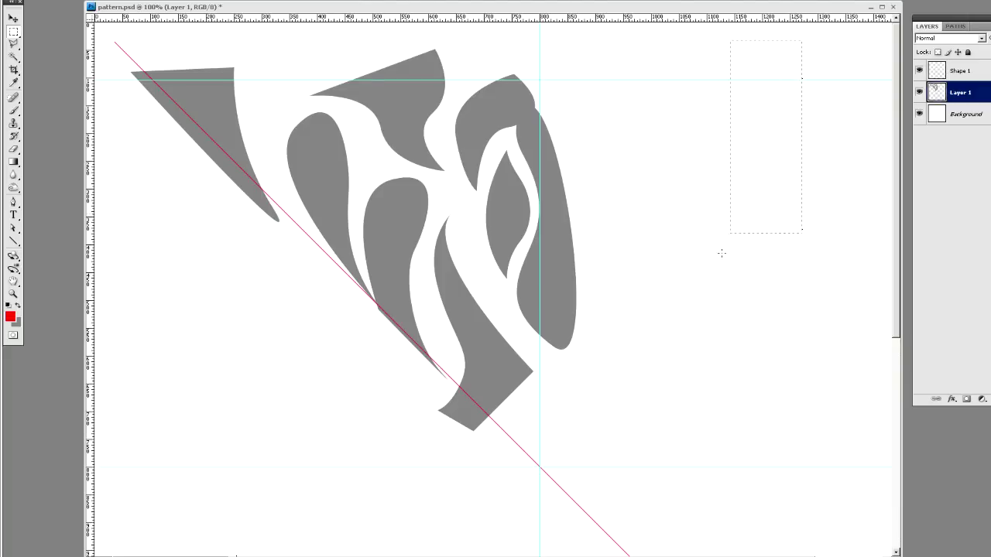
pyautogui.moveTo(631, 448); pyautogui.dragTo(541, 501)
pyautogui.moveTo(541, 502); pyautogui.dragTo(540, 502)
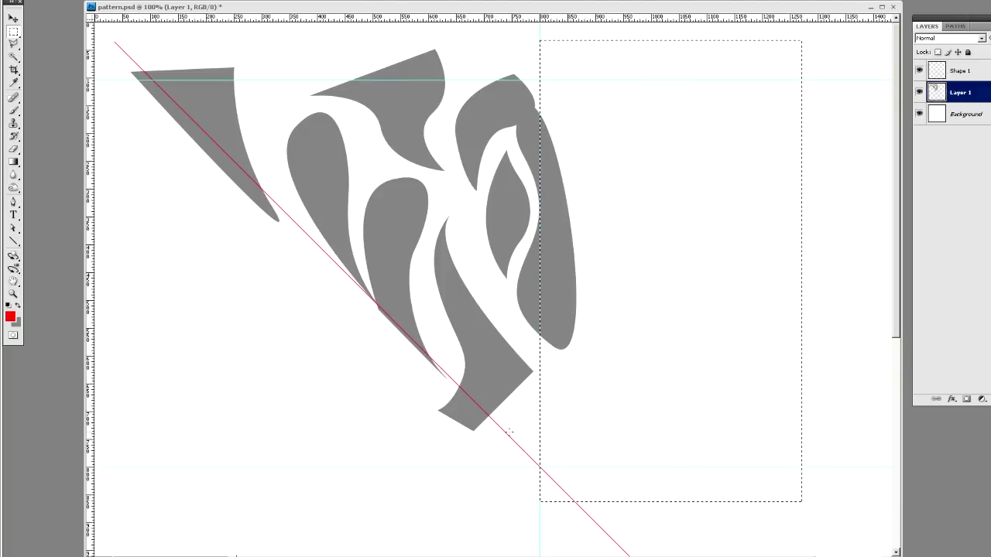
pyautogui.press('Delete')
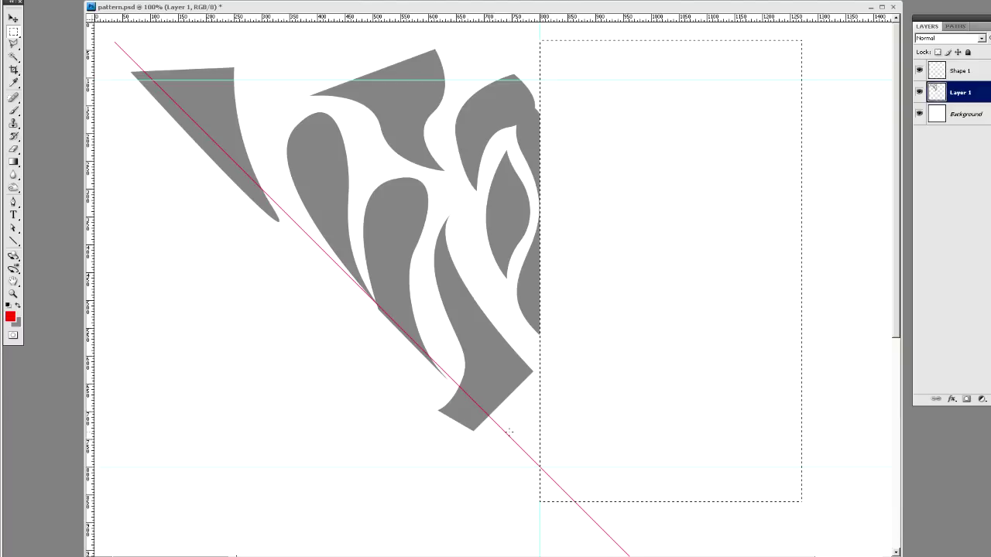
pyautogui.hotkey('ctrl', 'd')
# Step: Delete the grey strip above the top guide, then start a new outline beside the left teardrop
pyautogui.moveTo(117, 62); pyautogui.dragTo(112, 82)
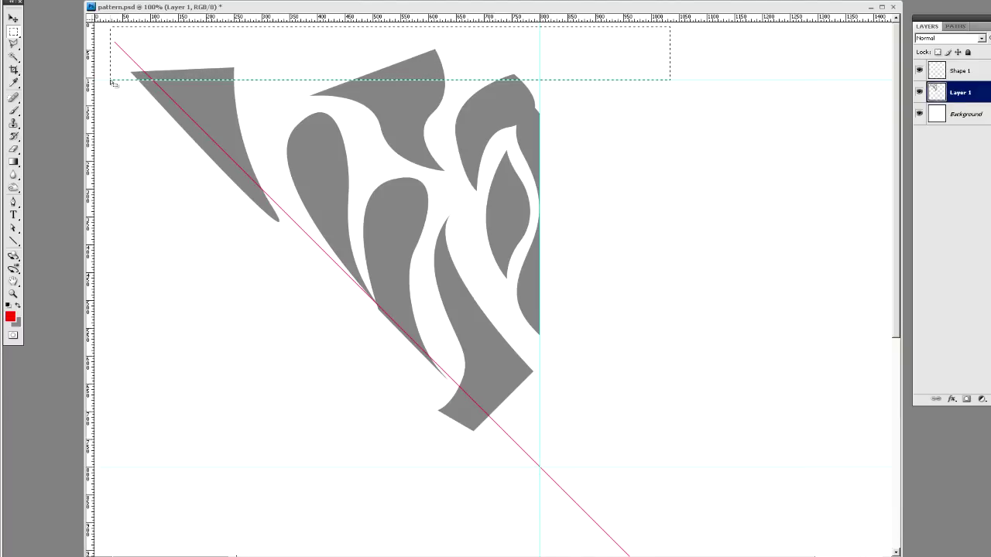
pyautogui.press('Delete')
pyautogui.hotkey('ctrl', 'd')
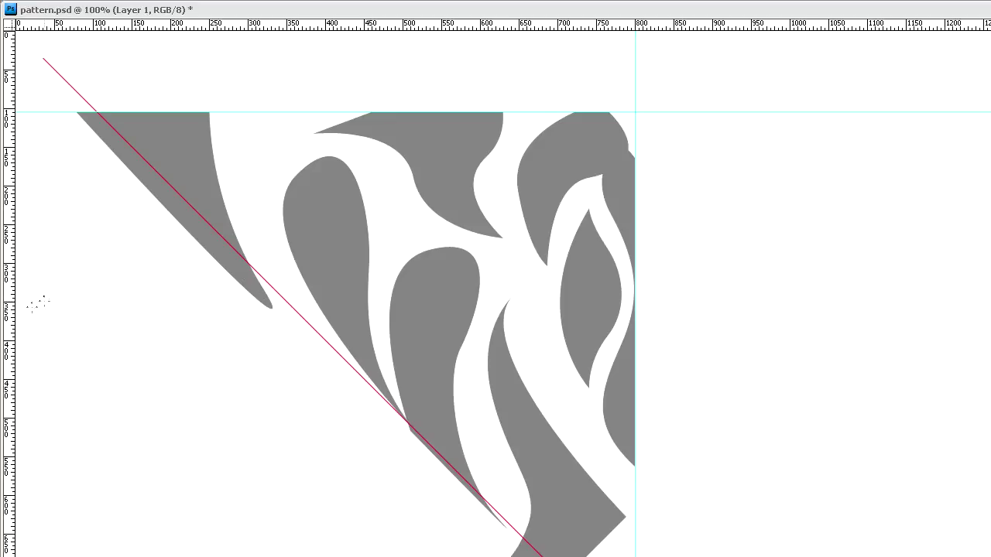
pyautogui.click(250, 164)
pyautogui.moveTo(283, 321); pyautogui.dragTo(337, 402)
# Step: Close the broad outline across the diagonal, make it a selection, fill it grey and deselect
pyautogui.moveTo(399, 436); pyautogui.dragTo(312, 232)
pyautogui.click(312, 219)
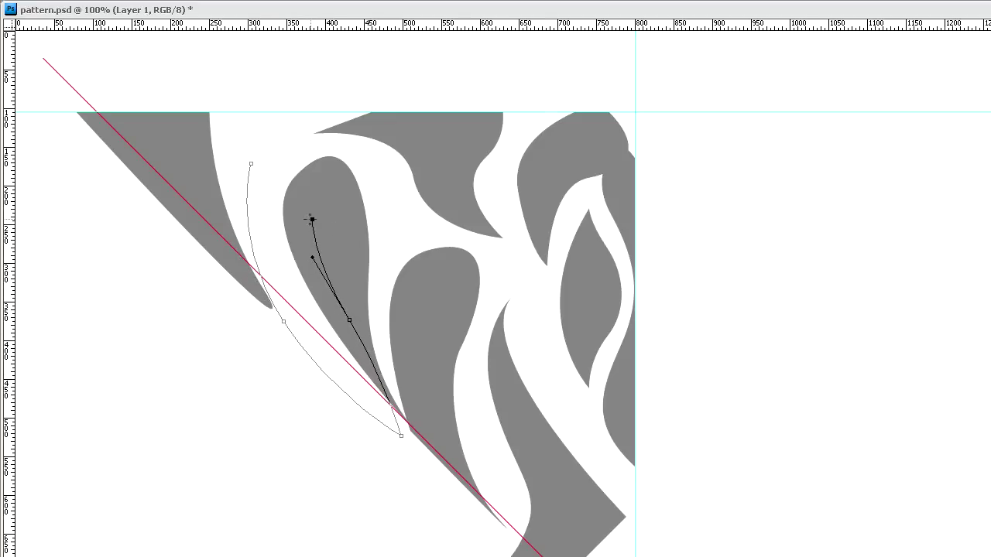
pyautogui.click(251, 165)
pyautogui.rightClick(294, 274)
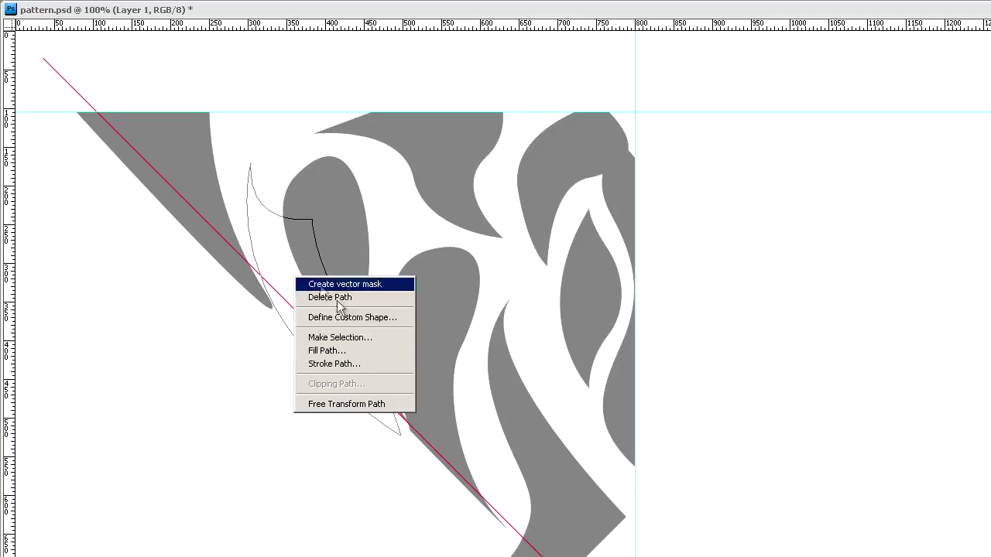
pyautogui.click(353, 335)
pyautogui.press('Return')
pyautogui.hotkey('alt', 'BackSpace')
pyautogui.hotkey('ctrl', 'd')
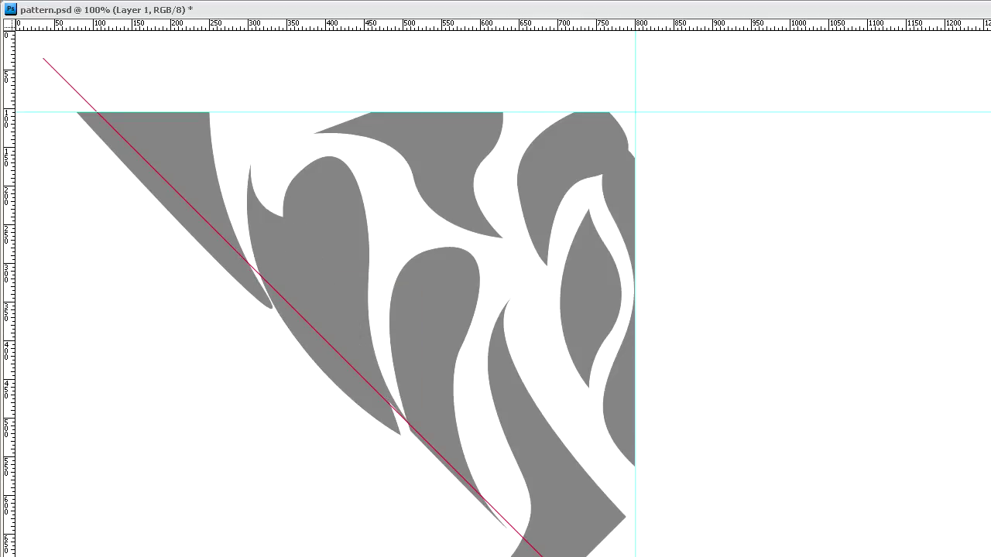
pyautogui.click(1, 60)
# Step: Polygonal-lasso everything beyond the red diagonal and delete it, leaving a triangular quarter motif
pyautogui.click(16, 74)
pyautogui.press('Escape')
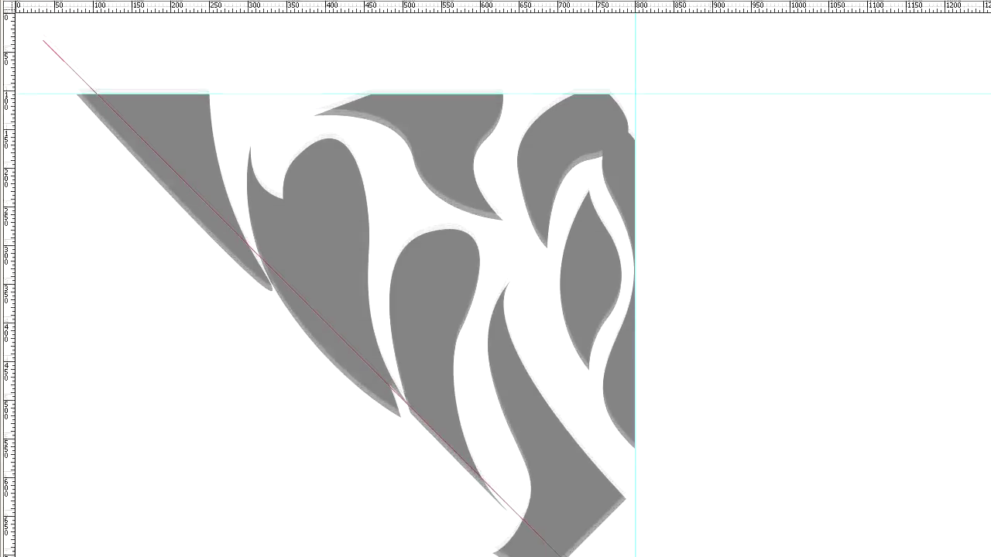
pyautogui.scroll(-5, 707, 531)
pyautogui.click(695, 491)
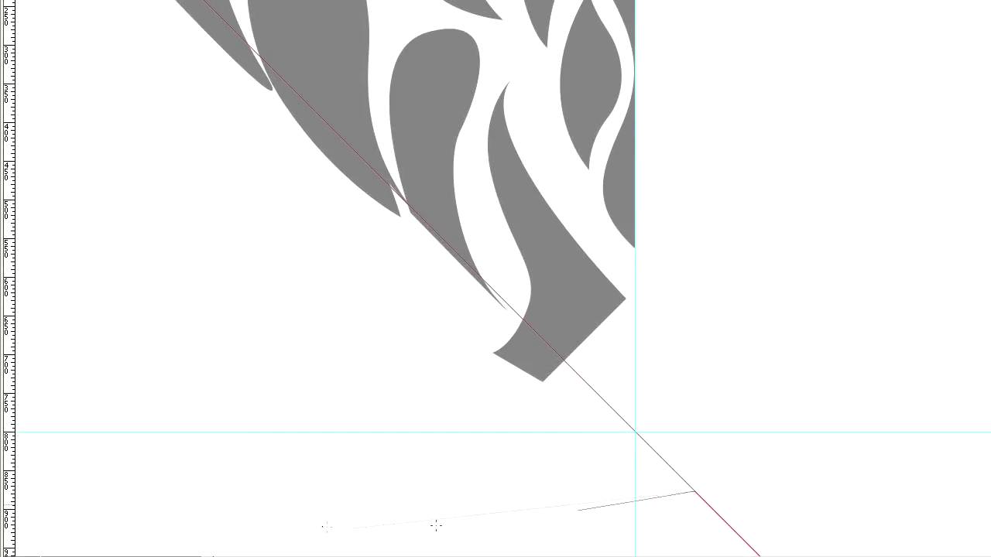
pyautogui.doubleClick(59, 506)
pyautogui.press('Delete')
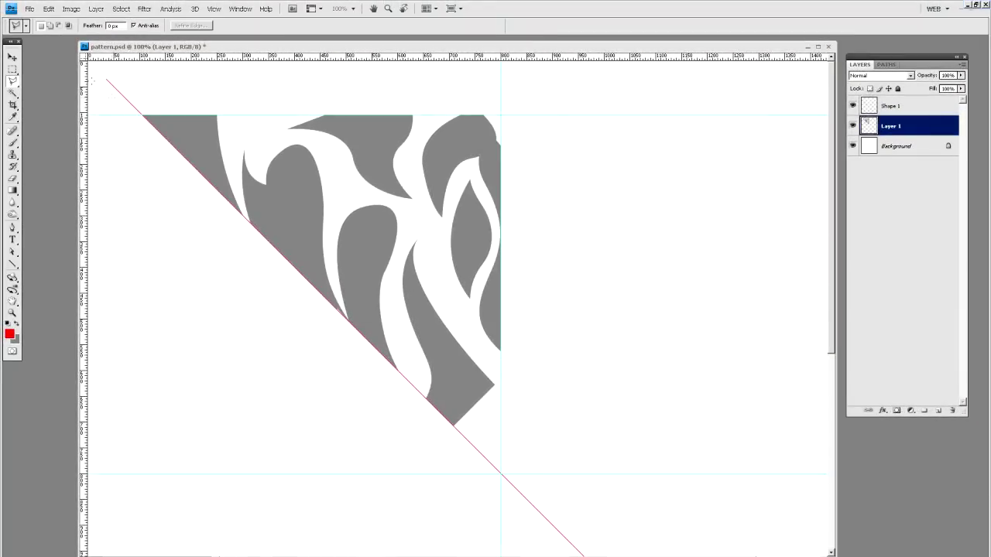
# Step: Hide the guides and the Shape 1 line, then duplicate Layer 1 as Layer 1 copy
pyautogui.click(13, 58)
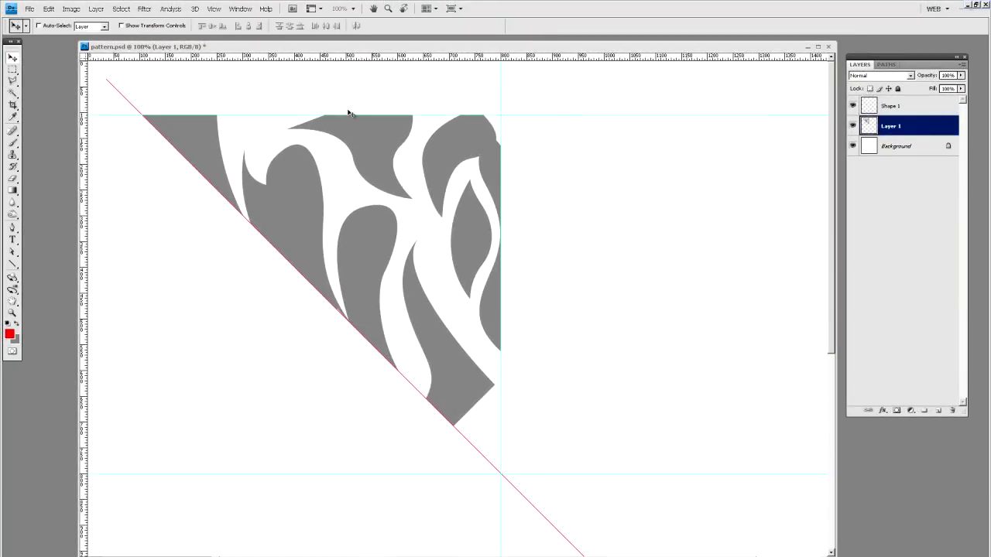
pyautogui.hotkey('ctrl', ';')
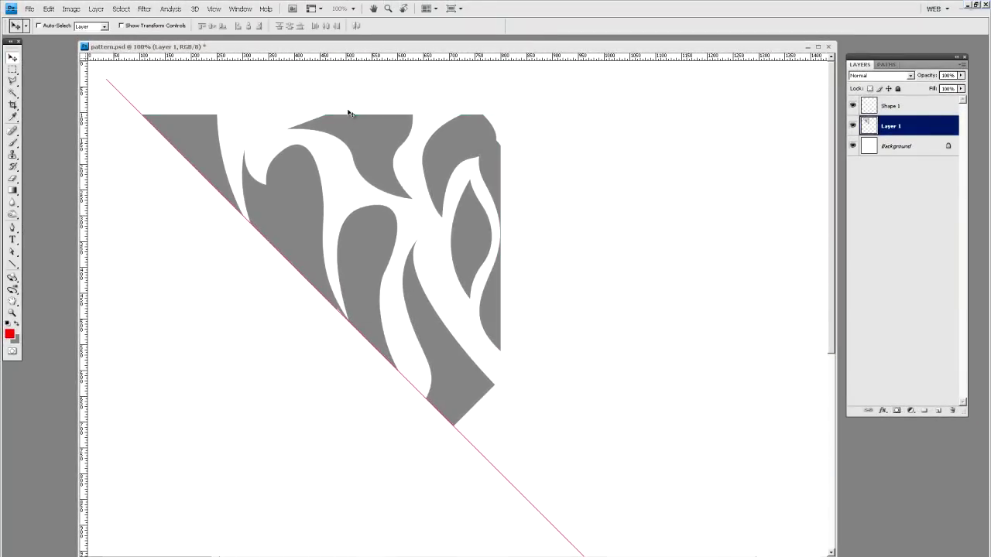
pyautogui.click(852, 106)
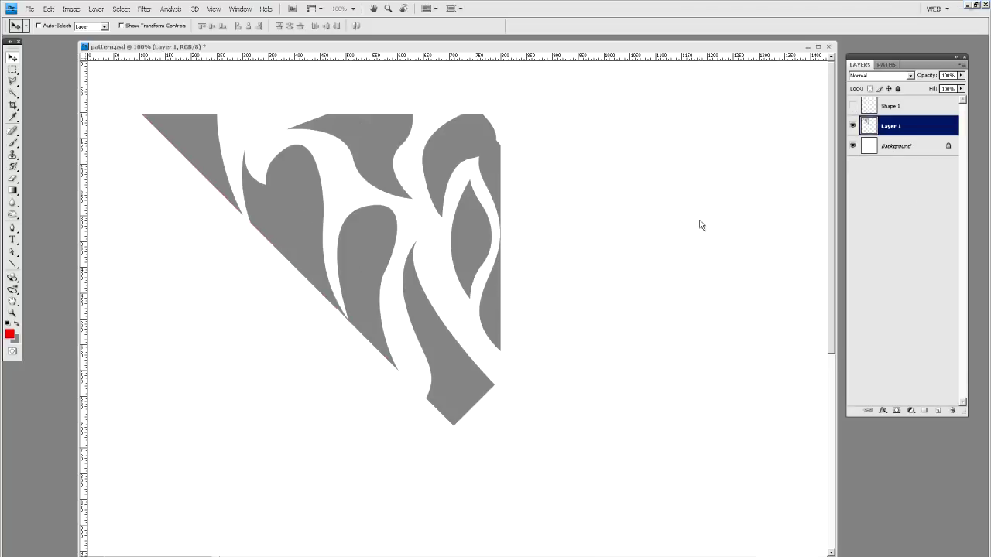
pyautogui.moveTo(926, 128); pyautogui.dragTo(936, 411)
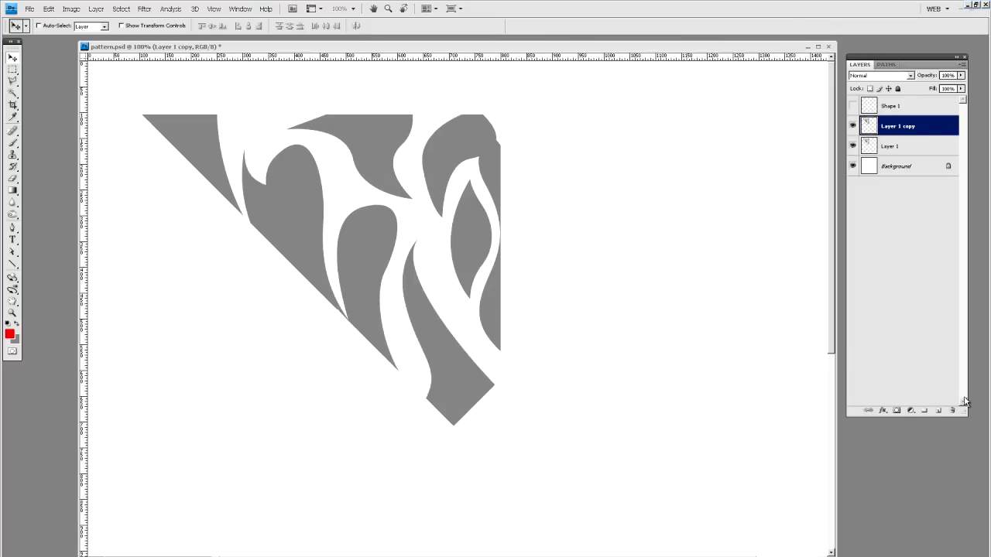
# Step: Flip the copied quarter motif horizontally and turn on snapping to layers
pyautogui.click(49, 9)
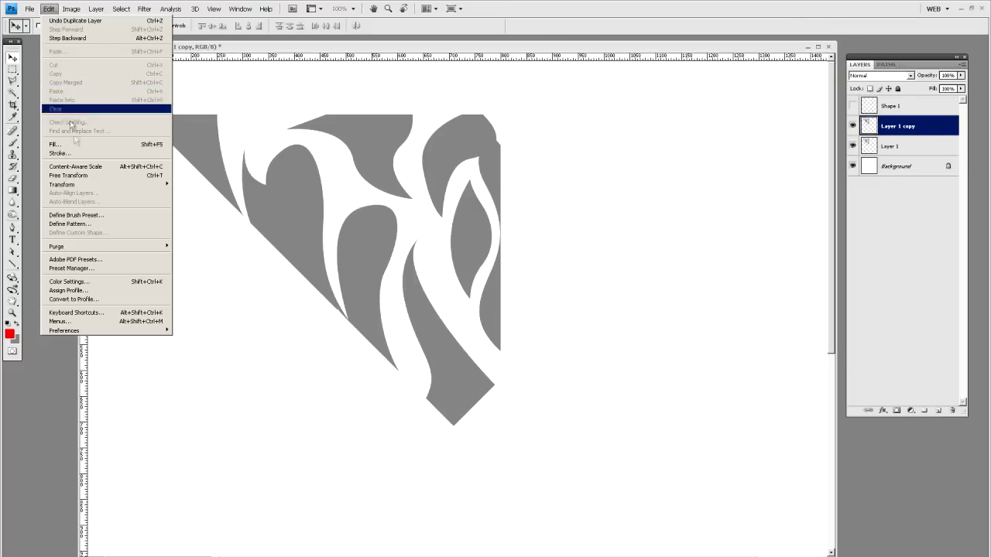
pyautogui.moveTo(62, 184)
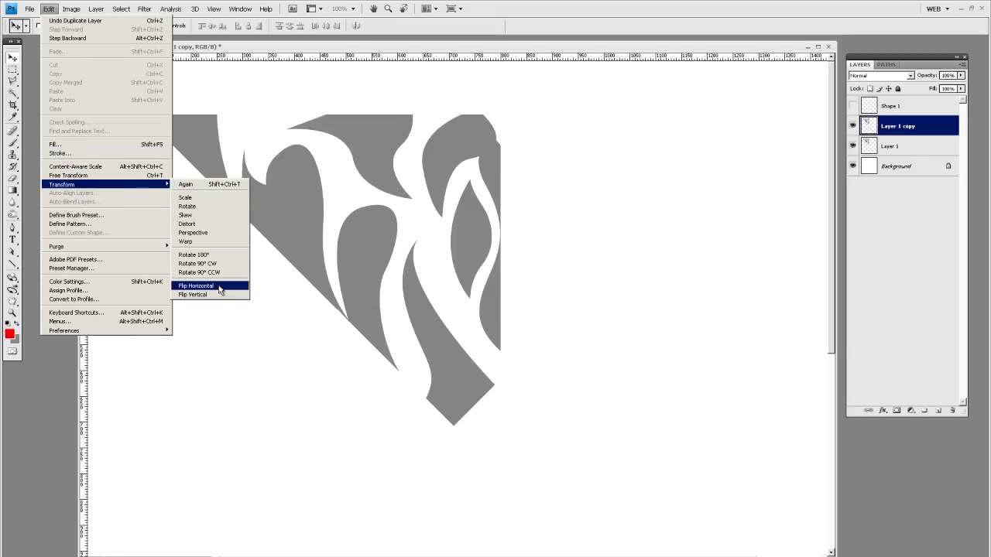
pyautogui.click(219, 288)
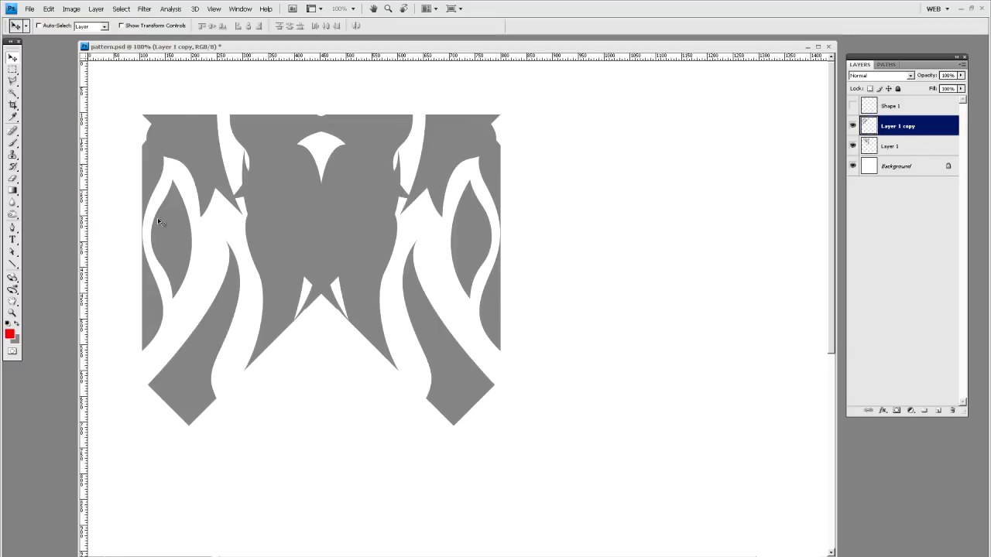
pyautogui.click(212, 10)
pyautogui.moveTo(232, 184)
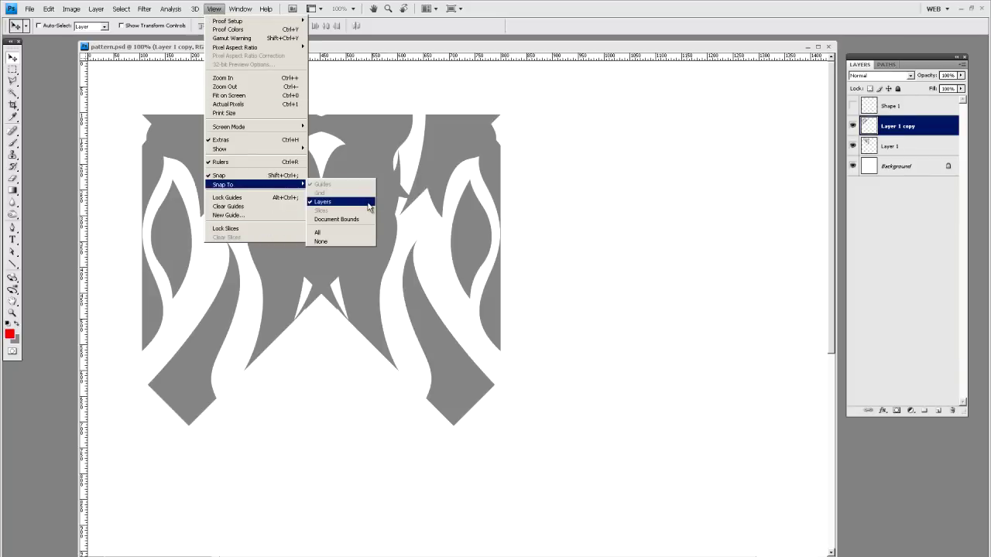
pyautogui.click(369, 206)
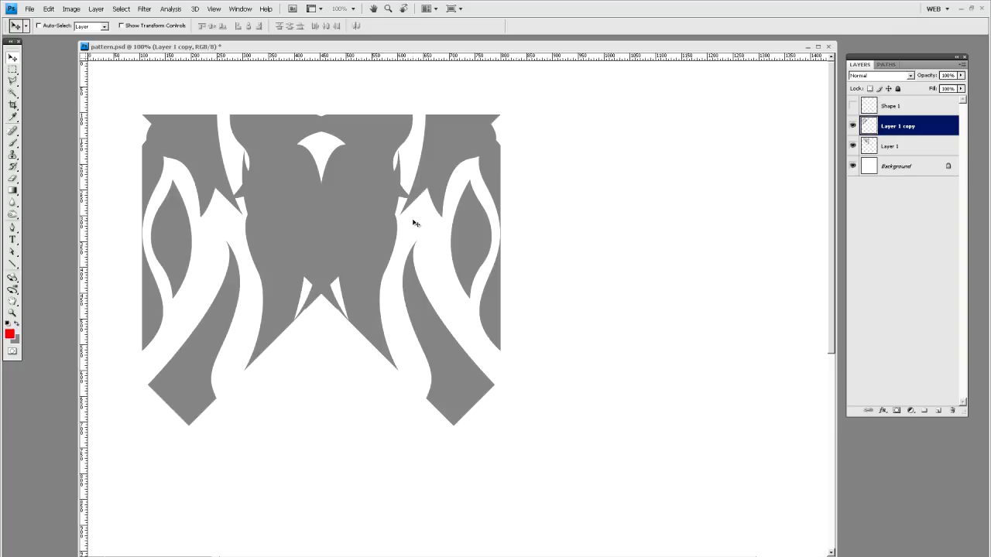
# Step: Snap the mirrored copy against the original, merge them into Layer 1, and duplicate the result
pyautogui.moveTo(164, 230); pyautogui.dragTo(519, 233)
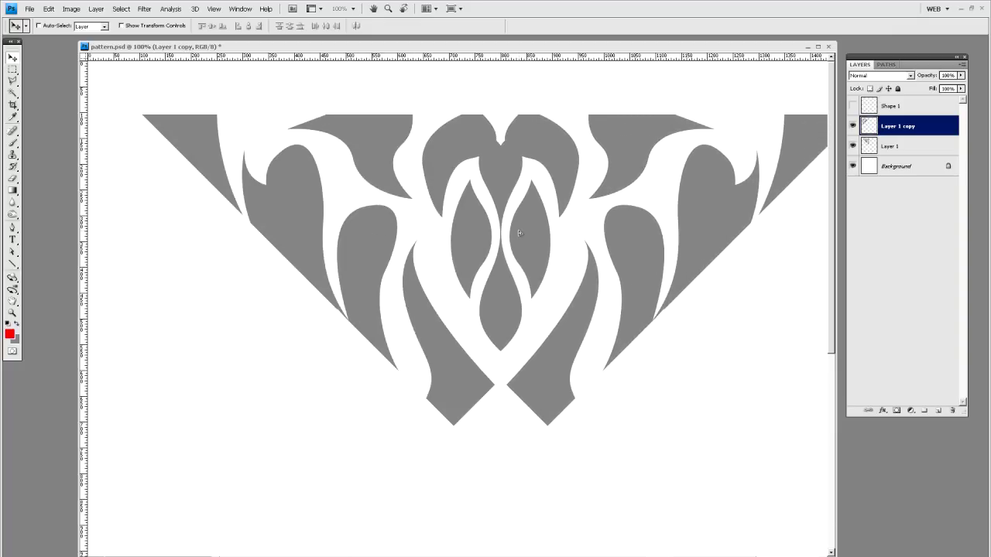
pyautogui.hscroll(1, 507, 233)
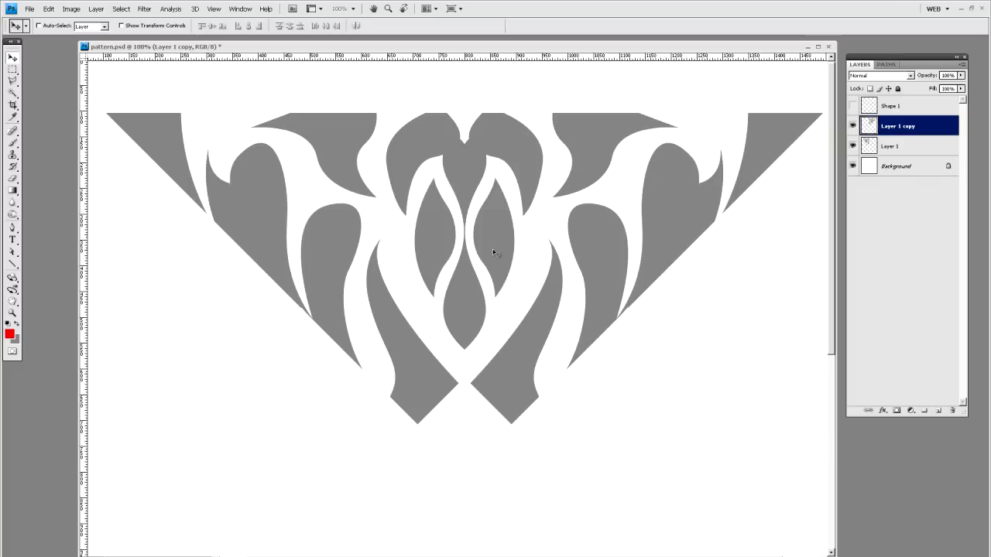
pyautogui.hotkey('ctrl', 'e')
pyautogui.moveTo(549, 327)
pyautogui.mouseDown()
pyautogui.moveTo(508, 261)
pyautogui.moveTo(548, 339)
pyautogui.moveTo(504, 328)
pyautogui.moveTo(491, 336)
pyautogui.mouseUp()
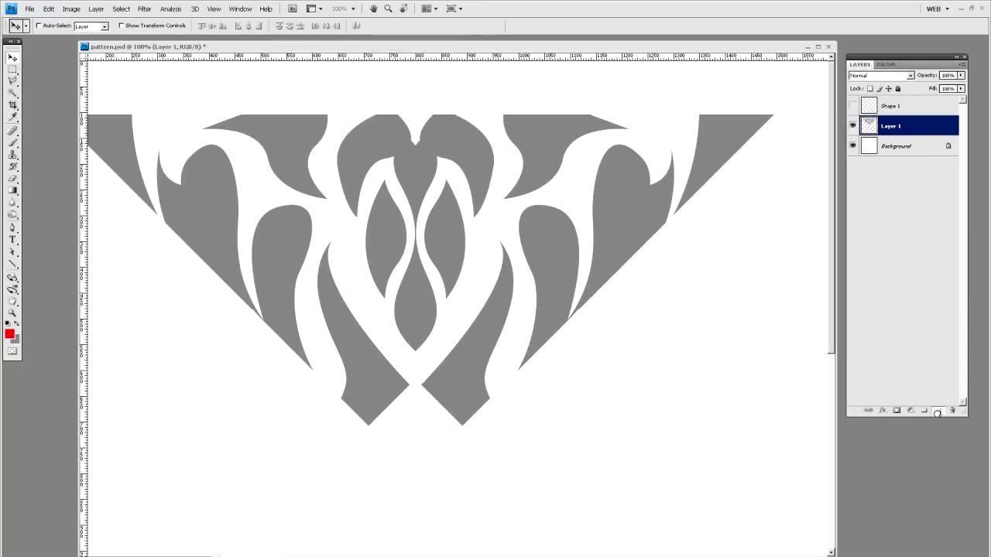
pyautogui.moveTo(936, 394); pyautogui.dragTo(938, 410)
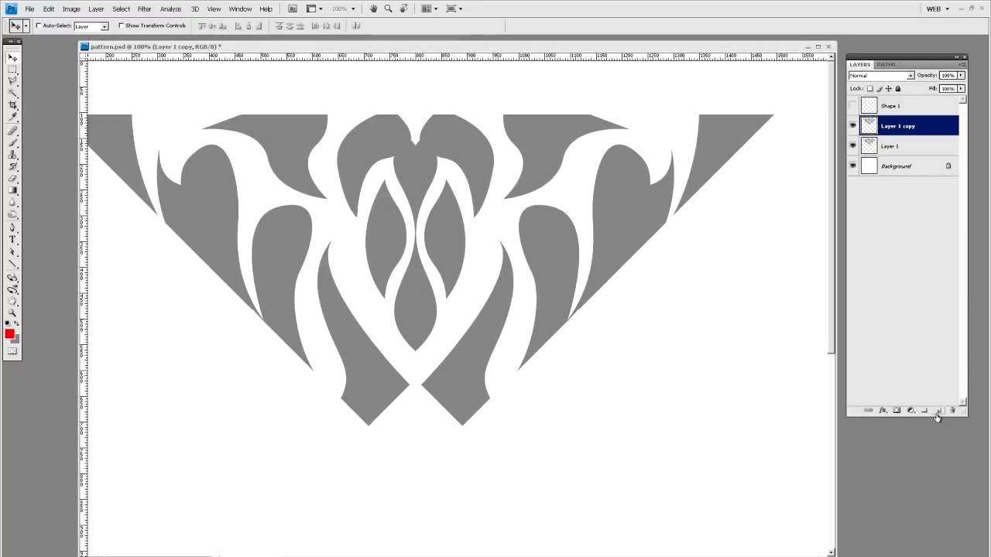
# Step: Rotate the duplicated V-shaped motif 90° clockwise and move it down its right side
pyautogui.click(48, 8)
pyautogui.moveTo(62, 184)
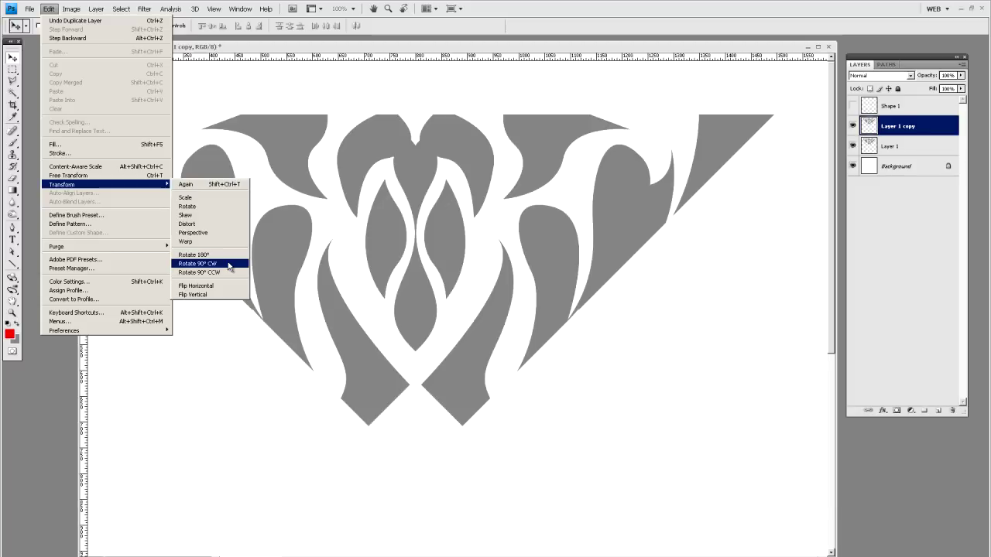
pyautogui.click(229, 264)
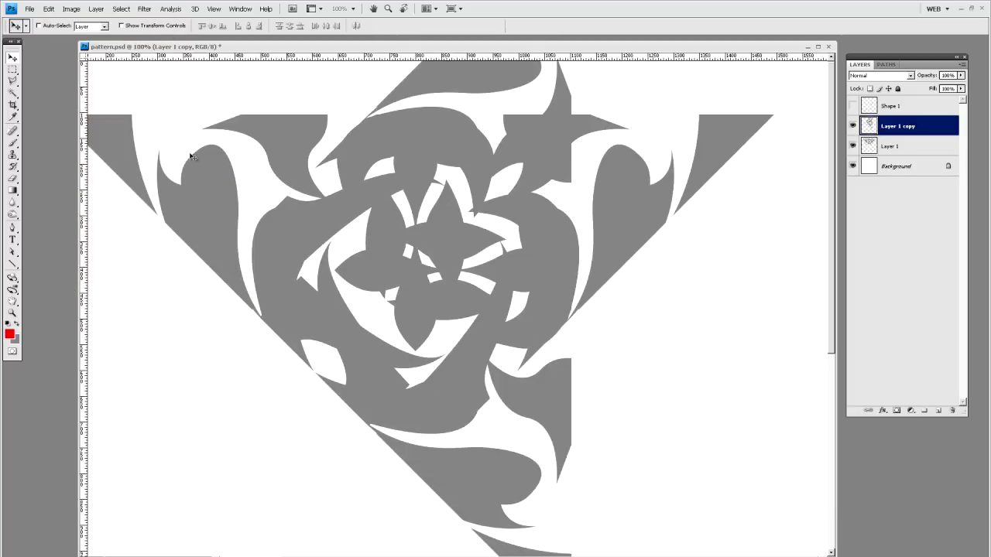
pyautogui.moveTo(227, 262)
pyautogui.mouseDown()
pyautogui.moveTo(290, 262)
pyautogui.moveTo(392, 377)
pyautogui.mouseUp()
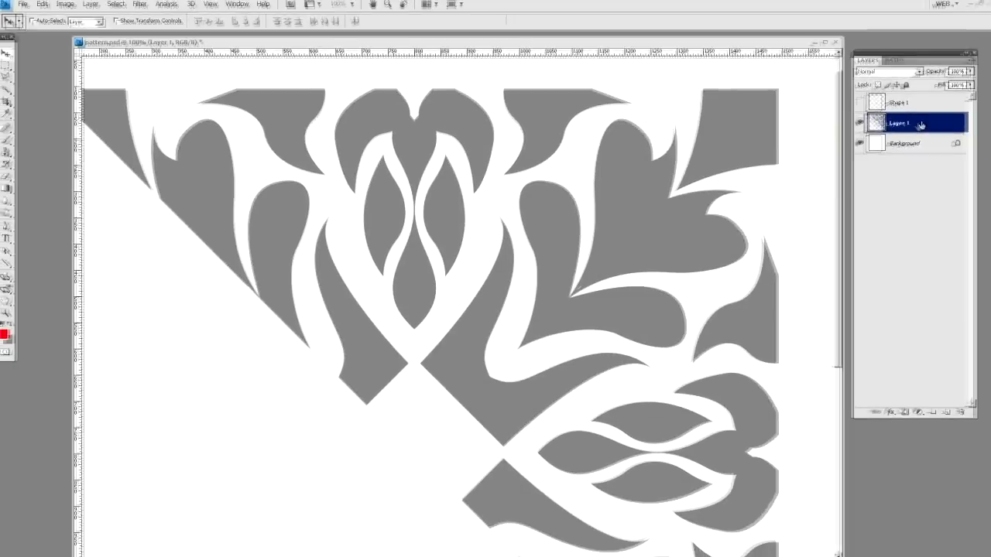
# Step: Duplicate the corner pattern, rotate it 180°, nudge it to close the seams, and merge into Layer 1
pyautogui.moveTo(943, 396); pyautogui.dragTo(937, 410)
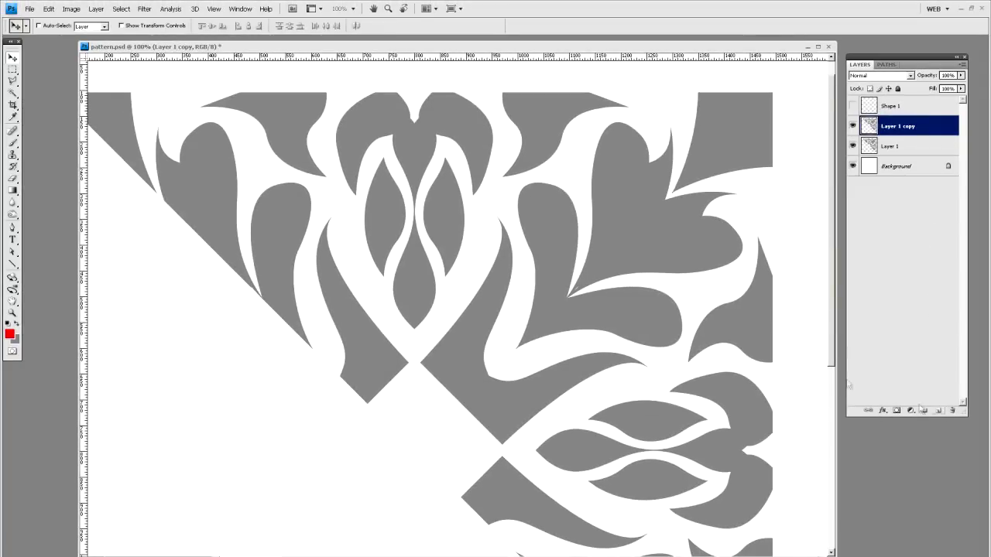
pyautogui.click(48, 8)
pyautogui.moveTo(62, 184)
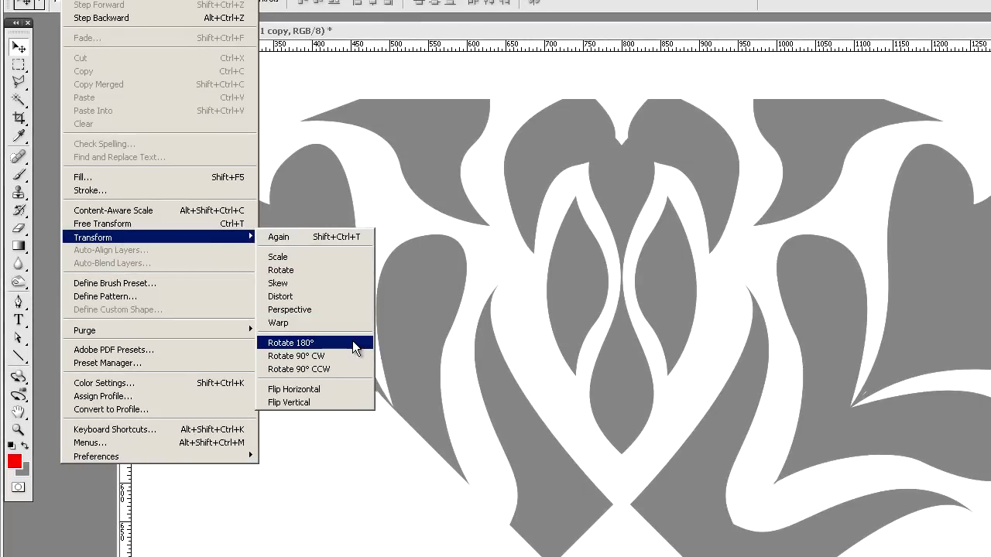
pyautogui.click(352, 341)
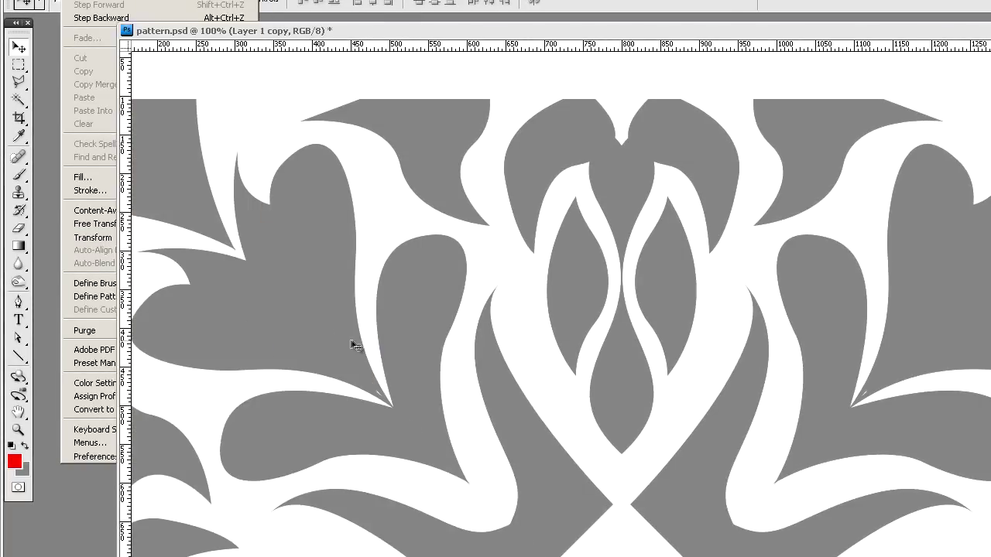
pyautogui.moveTo(550, 453); pyautogui.dragTo(583, 335)
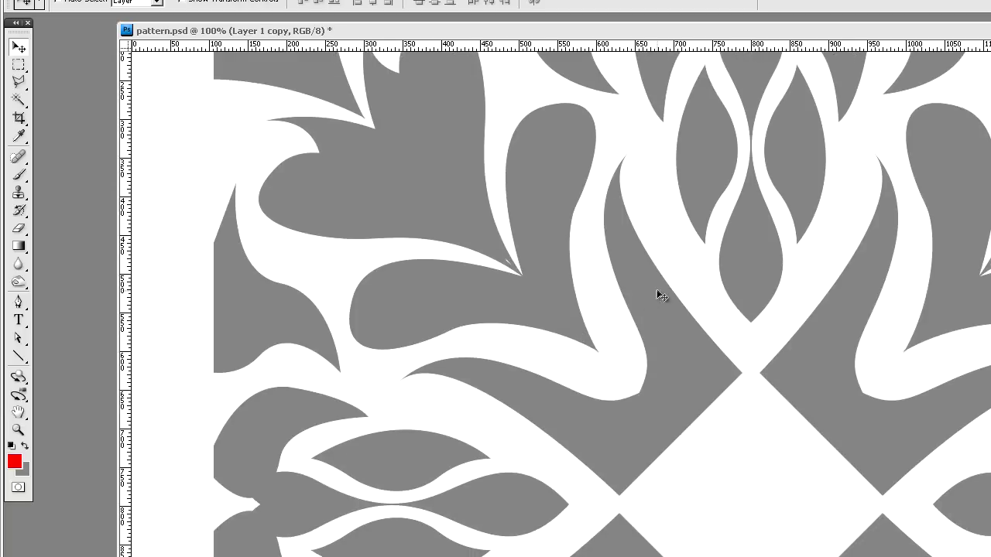
pyautogui.moveTo(658, 290); pyautogui.dragTo(654, 297)
pyautogui.moveTo(740, 372); pyautogui.dragTo(610, 380)
pyautogui.hotkey('ctrl', 'e')
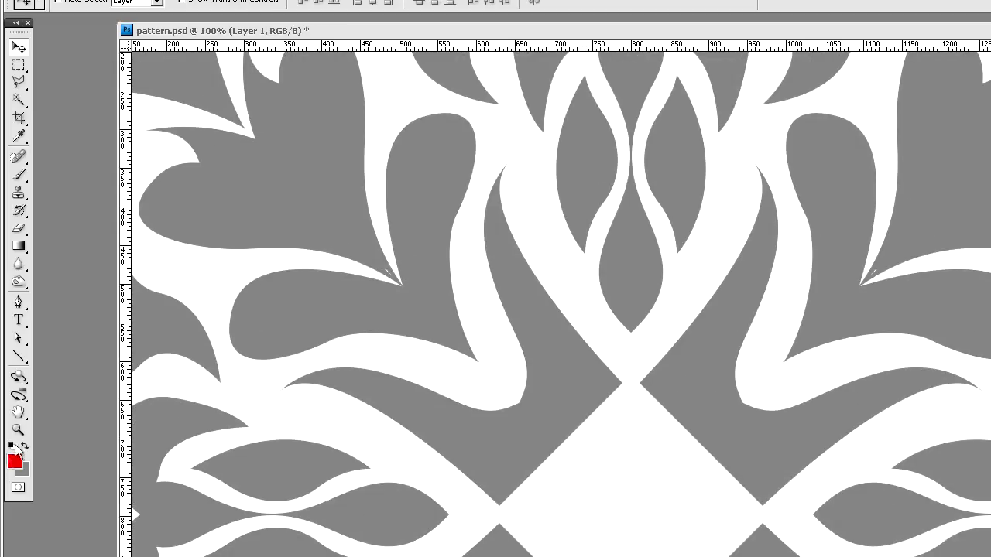
# Step: Zoom out to the whole tile, show the guides, and pick the Rectangular Marquee tool
pyautogui.press('z')
pyautogui.keyDown('alt'); pyautogui.click(690, 385); pyautogui.keyUp('alt')
pyautogui.keyDown('alt'); pyautogui.click(692, 386); pyautogui.keyUp('alt')
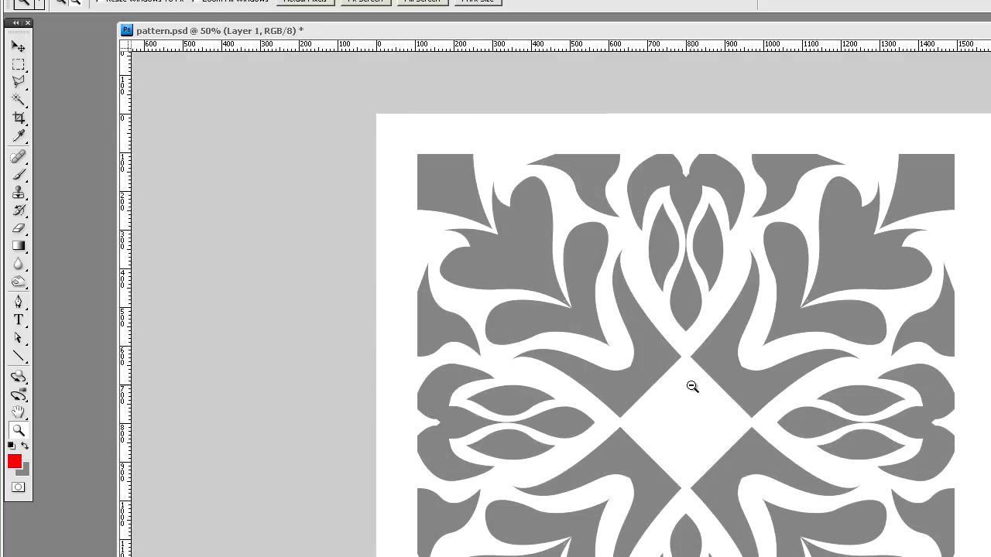
pyautogui.click(18, 46)
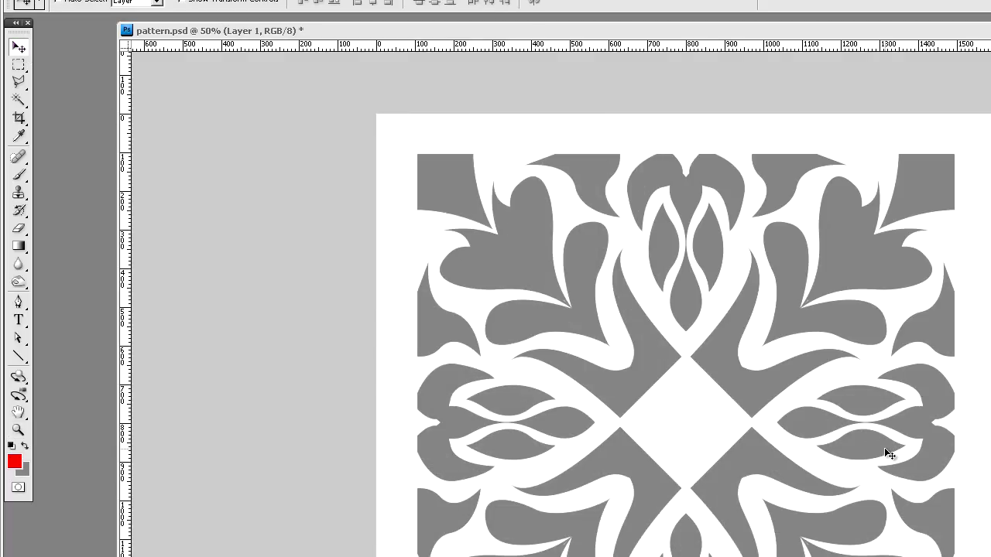
pyautogui.hotkey('ctrl', ';')
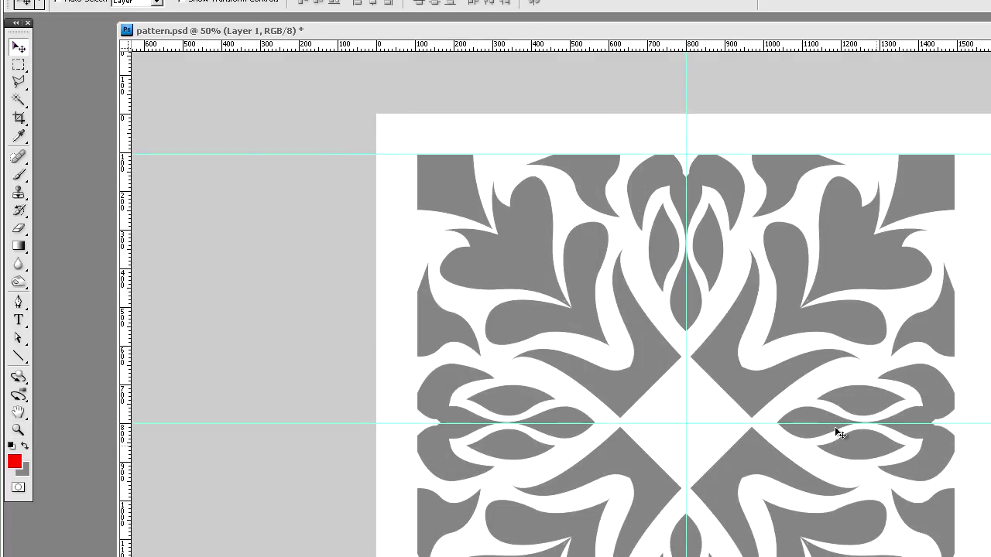
pyautogui.click(18, 67)
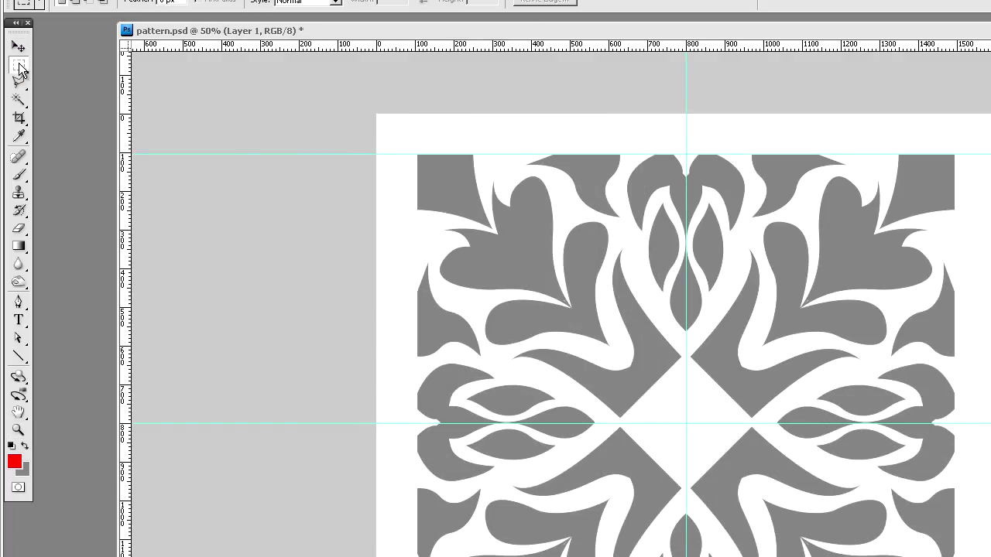
pyautogui.rightClick(19, 68)
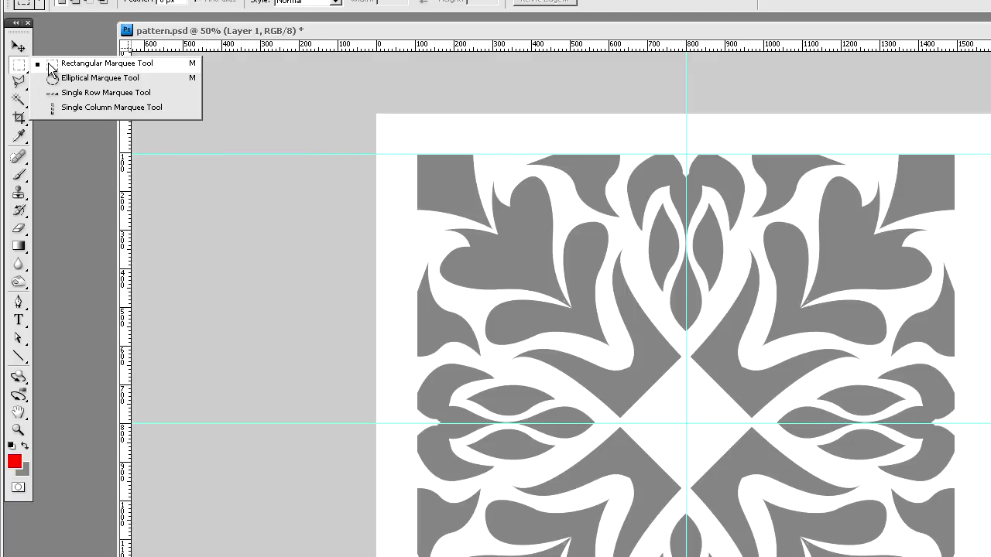
pyautogui.click(48, 64)
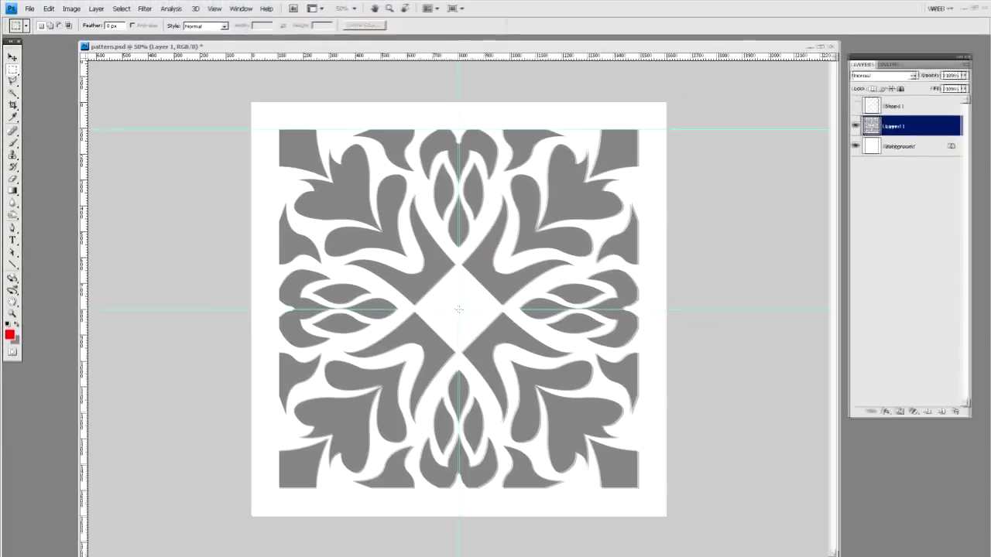
# Step: Select the central square tile, invert the selection, and delete everything outside it
pyautogui.moveTo(686, 424); pyautogui.dragTo(470, 294)
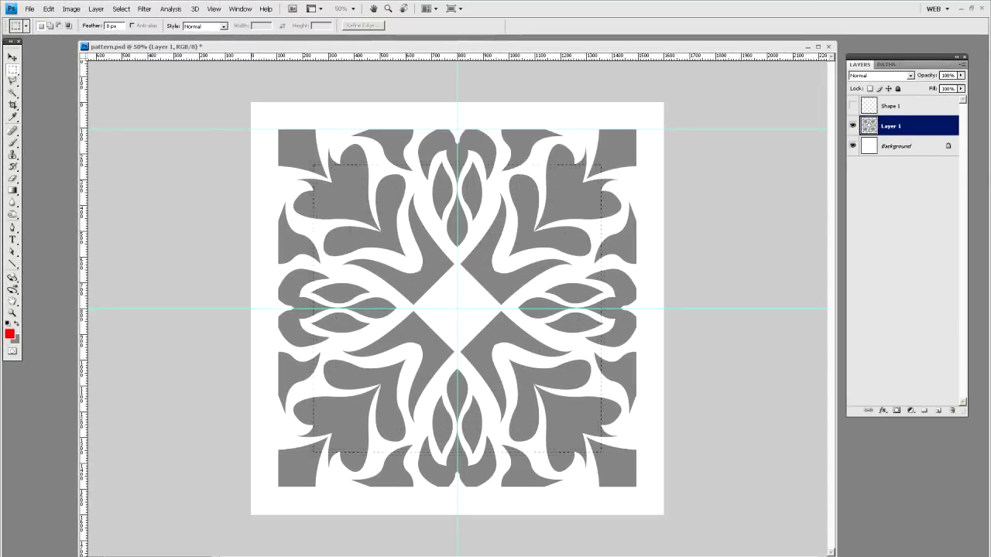
pyautogui.moveTo(602, 164); pyautogui.dragTo(649, 133)
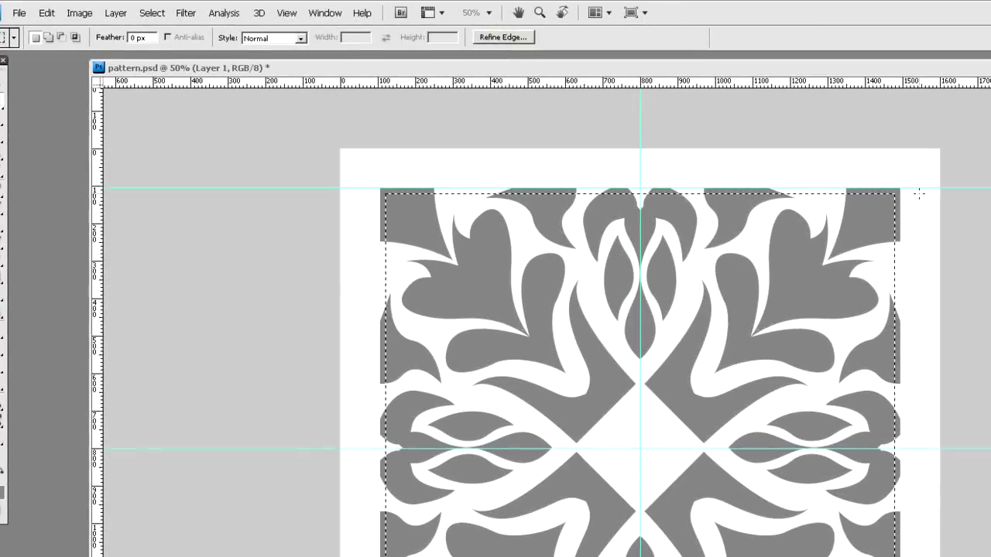
pyautogui.click(151, 13)
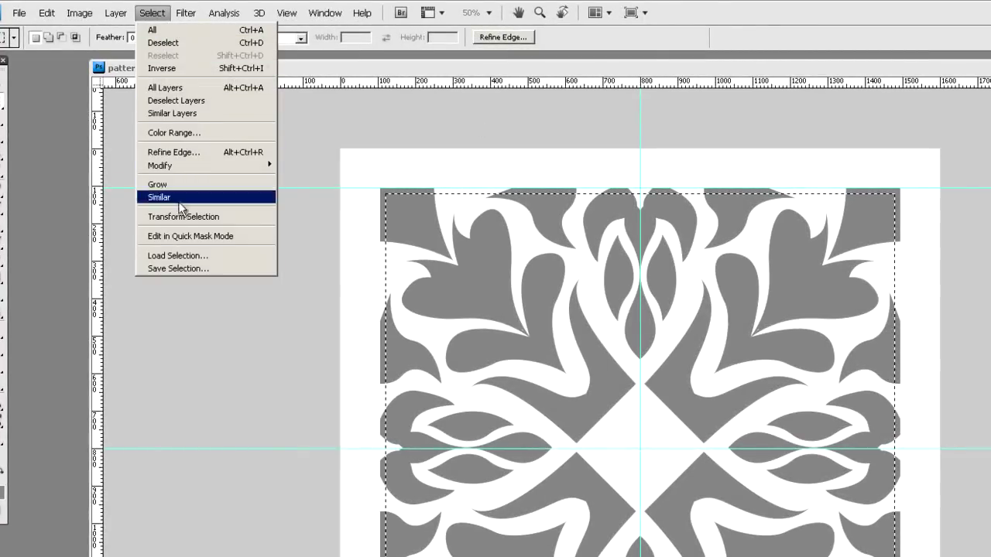
pyautogui.click(162, 69)
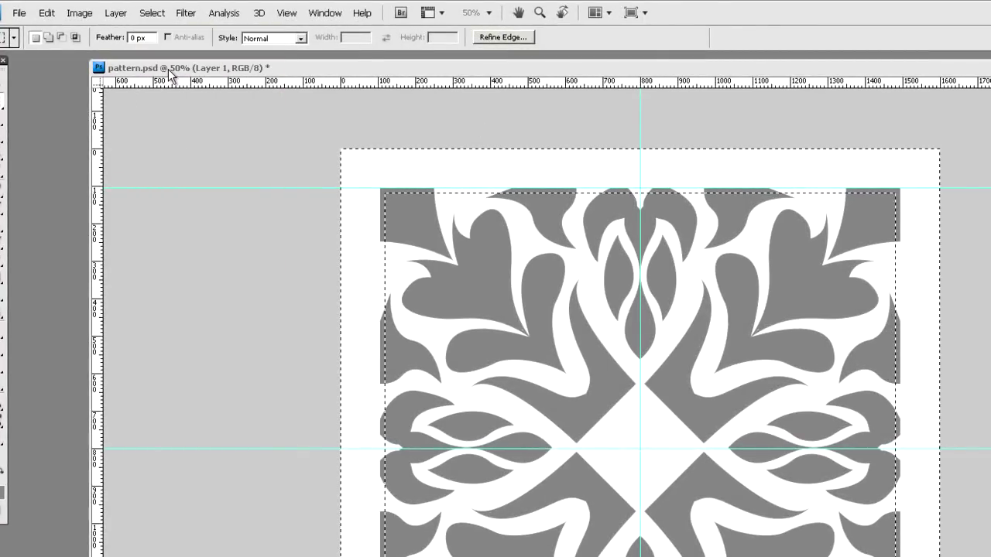
pyautogui.press('Delete')
# Step: Deselect, hide the guides, and switch to the Move tool
pyautogui.hotkey('ctrl', 'd')
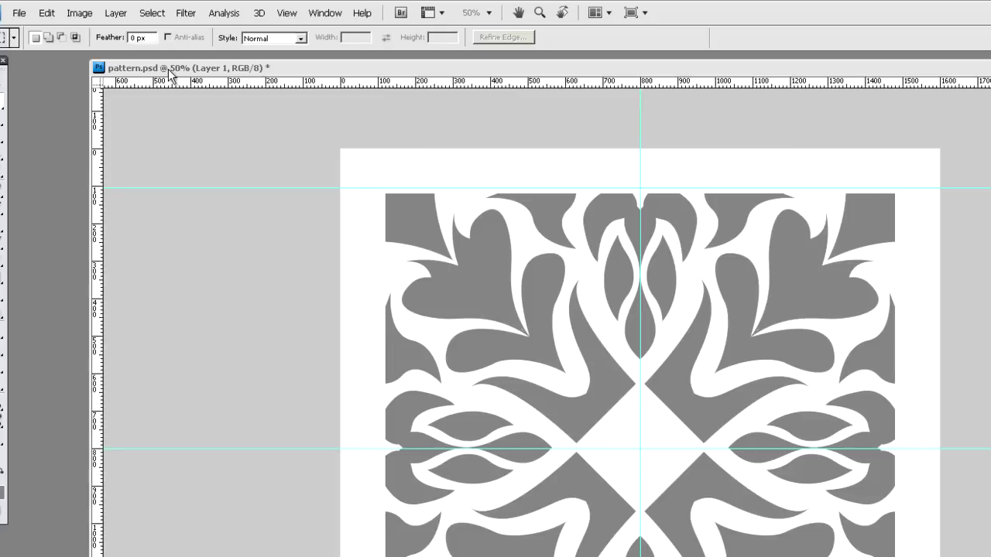
pyautogui.hotkey('ctrl', ';')
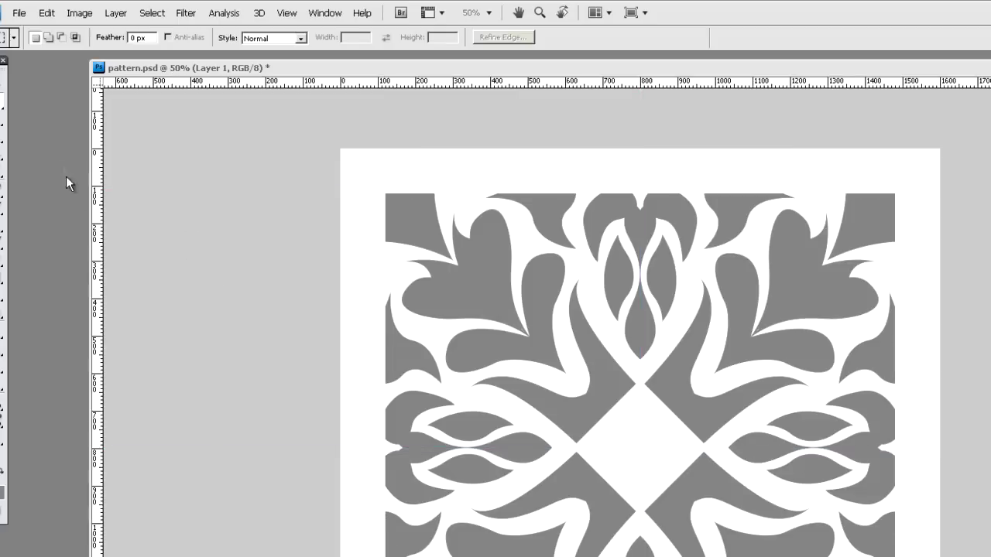
pyautogui.click(3, 81)
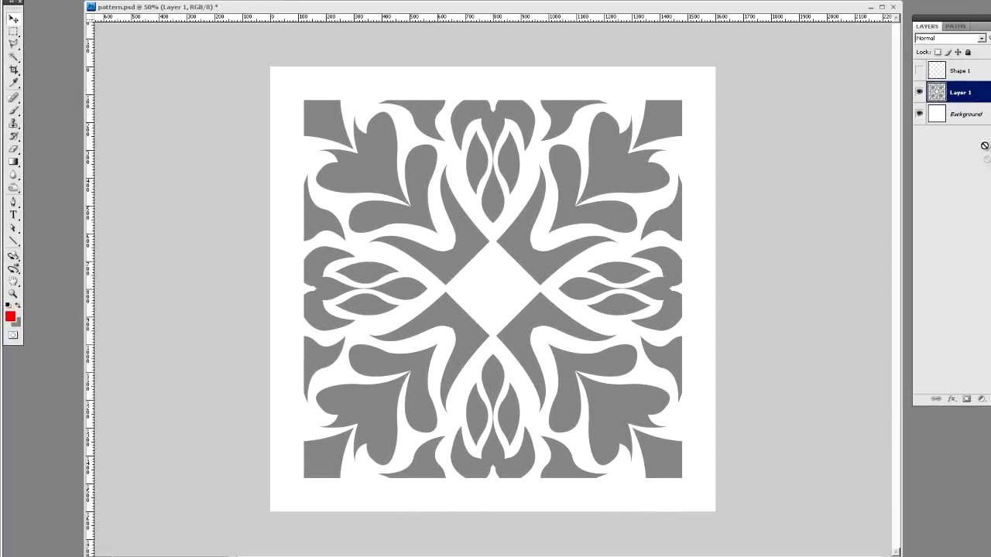
# Step: Place a duplicate of the tile seamlessly above it and merge into Layer 1
pyautogui.hotkey('ctrl', 'j')
pyautogui.moveTo(586, 479); pyautogui.dragTo(555, 106)
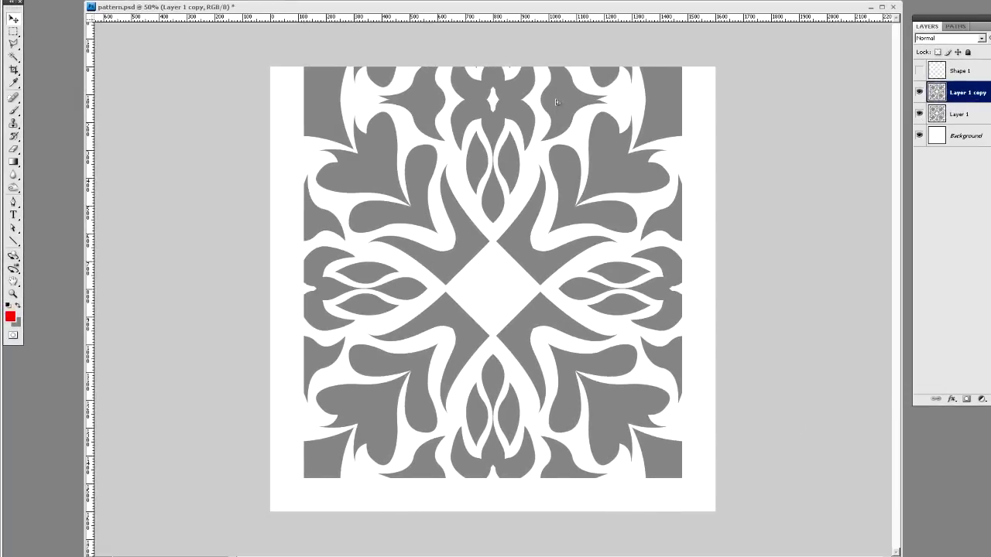
pyautogui.moveTo(555, 105); pyautogui.dragTo(555, 96)
pyautogui.hotkey('ctrl', 'e')
# Step: Place another duplicate below the tile, merge it, and adjust the background colour
pyautogui.hotkey('ctrl', 'j')
pyautogui.moveTo(544, 80); pyautogui.dragTo(541, 470)
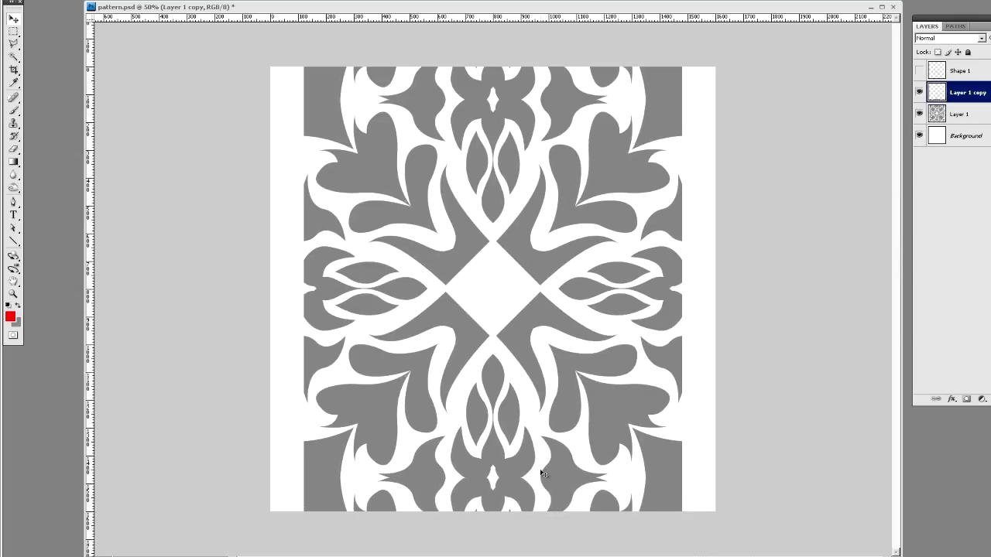
pyautogui.hotkey('ctrl', 'e')
pyautogui.click(19, 306)
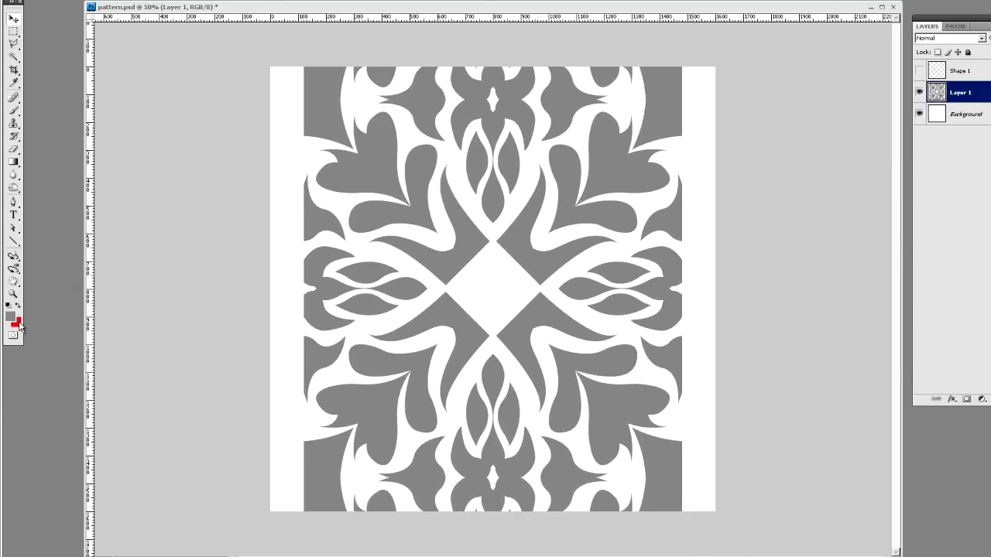
pyautogui.click(608, 214)
# Step: Enlarge the canvas to 300% width and 300% height
pyautogui.click(116, 46)
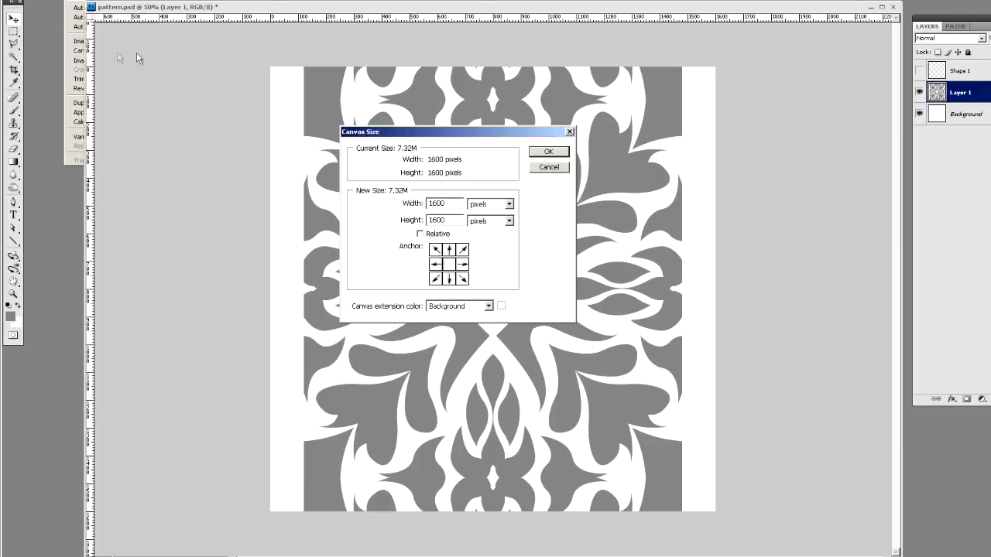
pyautogui.click(485, 204)
pyautogui.click(486, 225)
pyautogui.doubleClick(447, 203)
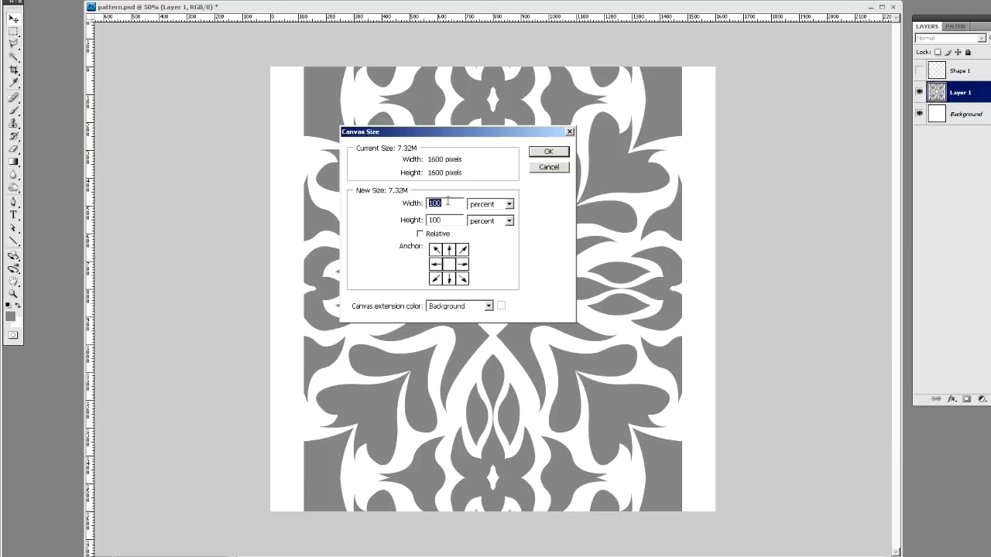
pyautogui.write('300')
pyautogui.press('Tab')
pyautogui.write('300')
pyautogui.press('Return')
# Step: Copy the damask strip to the right of the original and merge it into Layer 1
pyautogui.click(13, 295)
pyautogui.keyDown('alt'); pyautogui.click(607, 366); pyautogui.keyUp('alt')
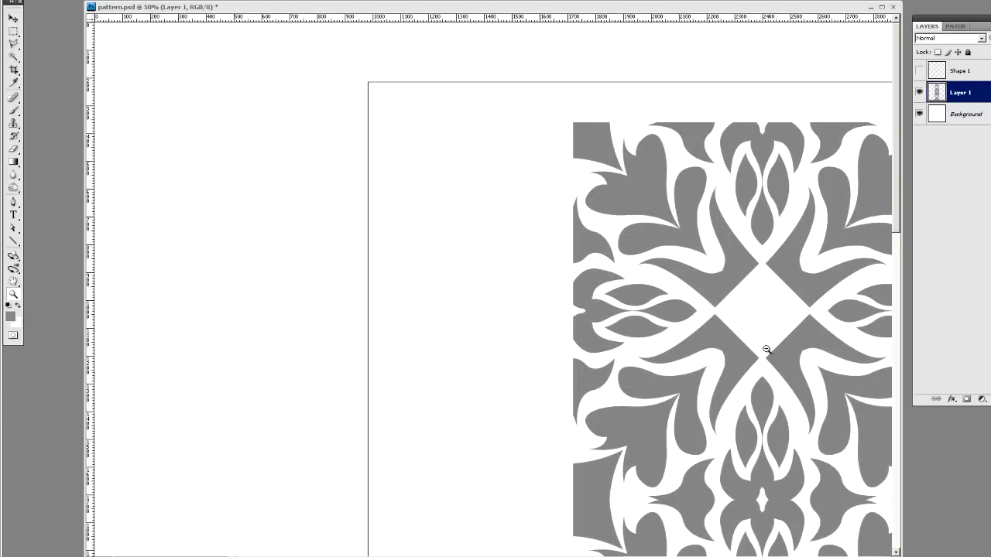
pyautogui.keyDown('alt'); pyautogui.click(695, 345); pyautogui.keyUp('alt')
pyautogui.moveTo(681, 379); pyautogui.dragTo(666, 316)
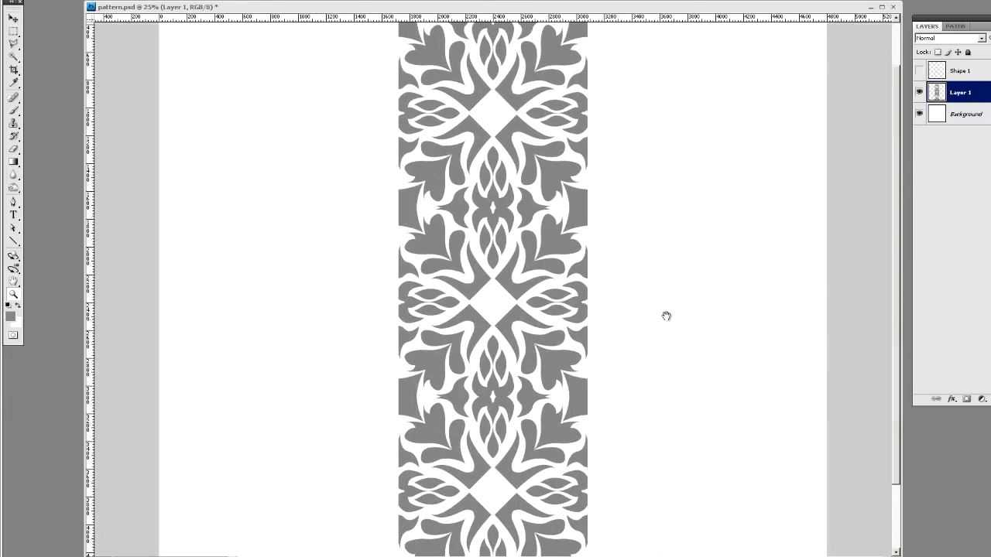
pyautogui.click(14, 20)
pyautogui.hotkey('ctrl', 'j')
pyautogui.moveTo(468, 375); pyautogui.dragTo(653, 377)
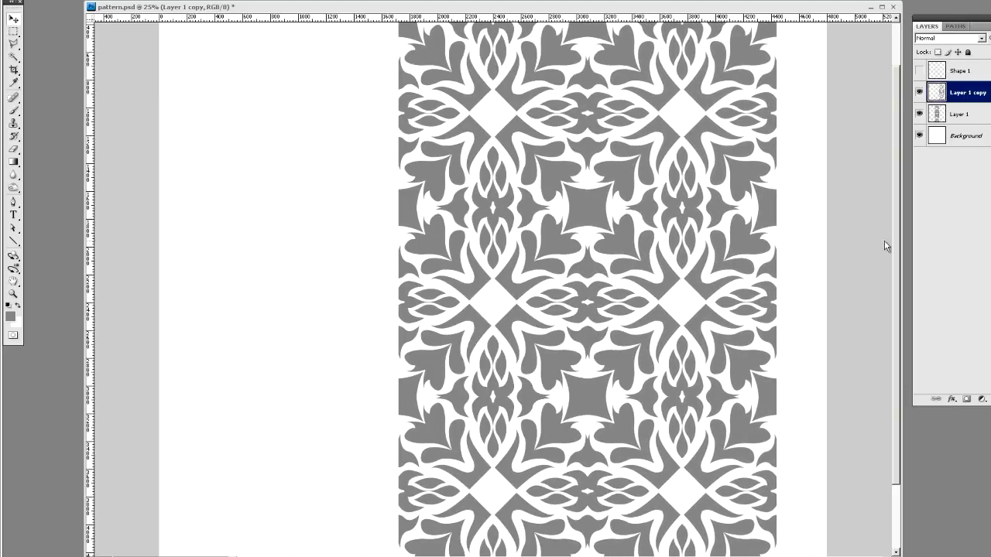
pyautogui.hotkey('ctrl', 'e')
# Step: Copy the widened pattern to the left, merge it, and position it to cover the whole canvas
pyautogui.hotkey('ctrl', 'j')
pyautogui.moveTo(770, 368); pyautogui.dragTo(408, 357)
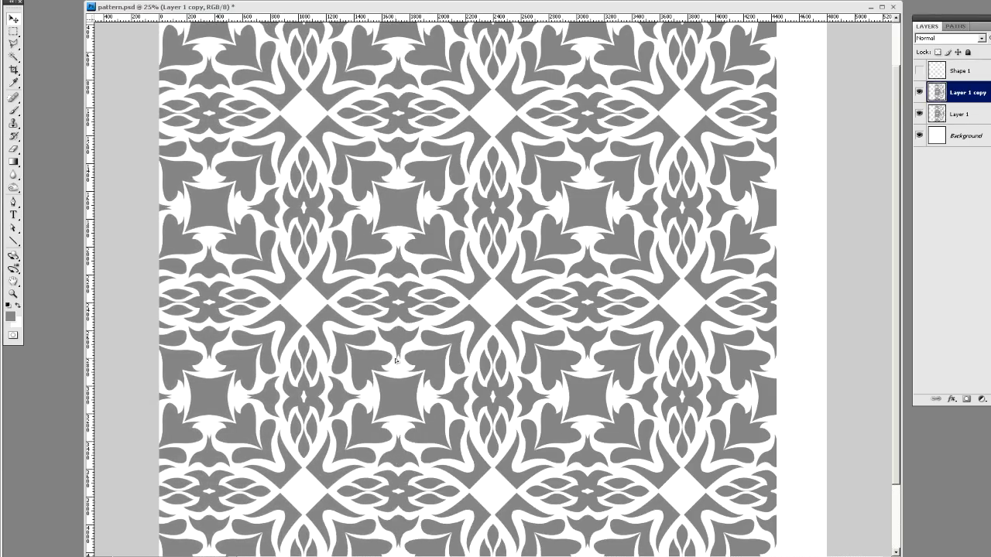
pyautogui.hotkey('ctrl', 'e')
pyautogui.click(13, 294)
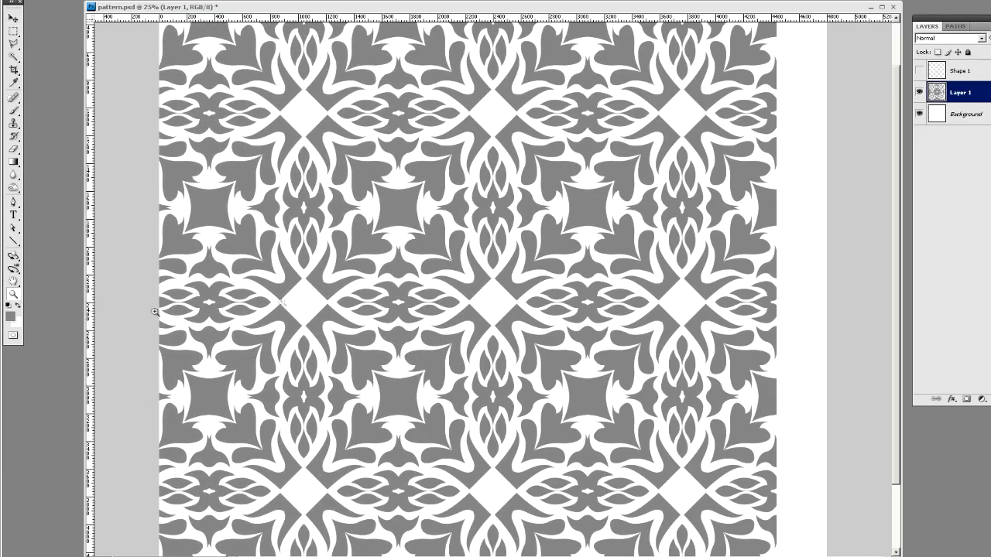
pyautogui.keyDown('alt'); pyautogui.click(511, 271); pyautogui.keyUp('alt')
pyautogui.click(16, 22)
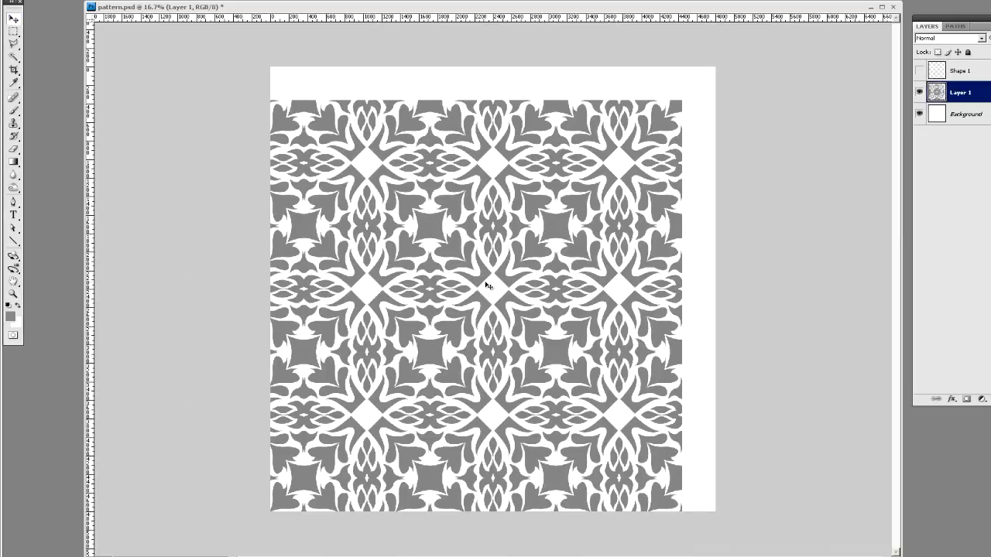
pyautogui.moveTo(483, 281); pyautogui.dragTo(518, 245)
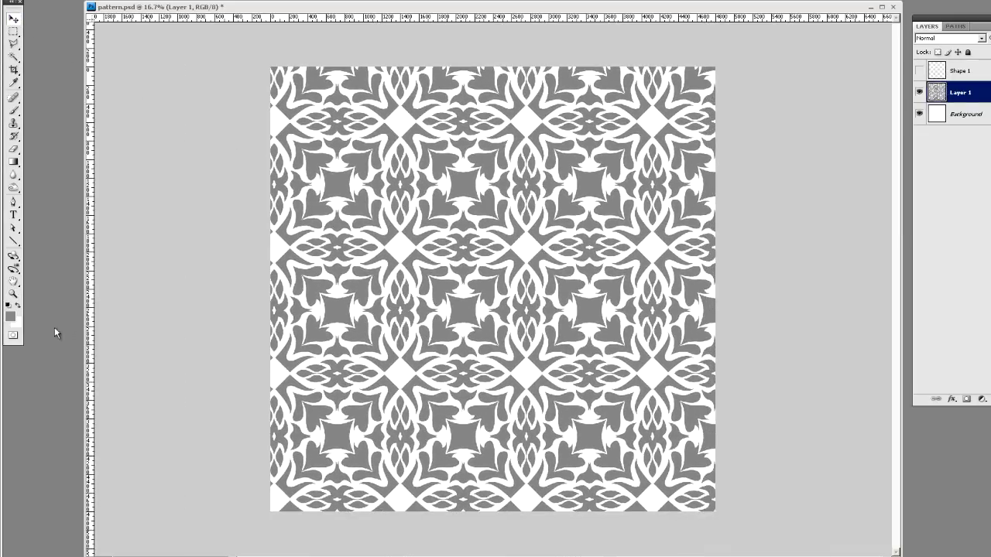
pyautogui.click(17, 322)
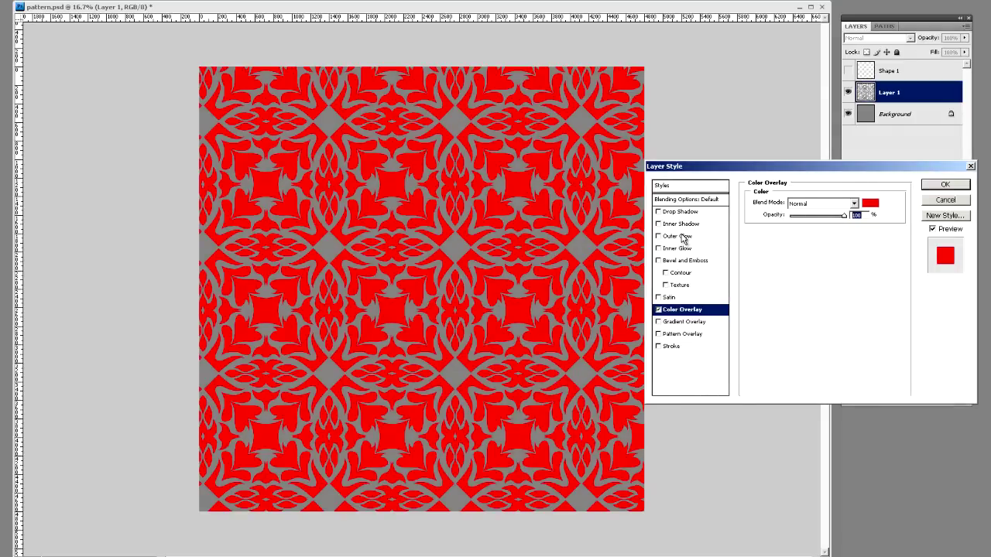
# Step: Set the Color Overlay colour to dark grey and apply the layer style
pyautogui.click(871, 204)
pyautogui.moveTo(299, 310); pyautogui.dragTo(268, 317)
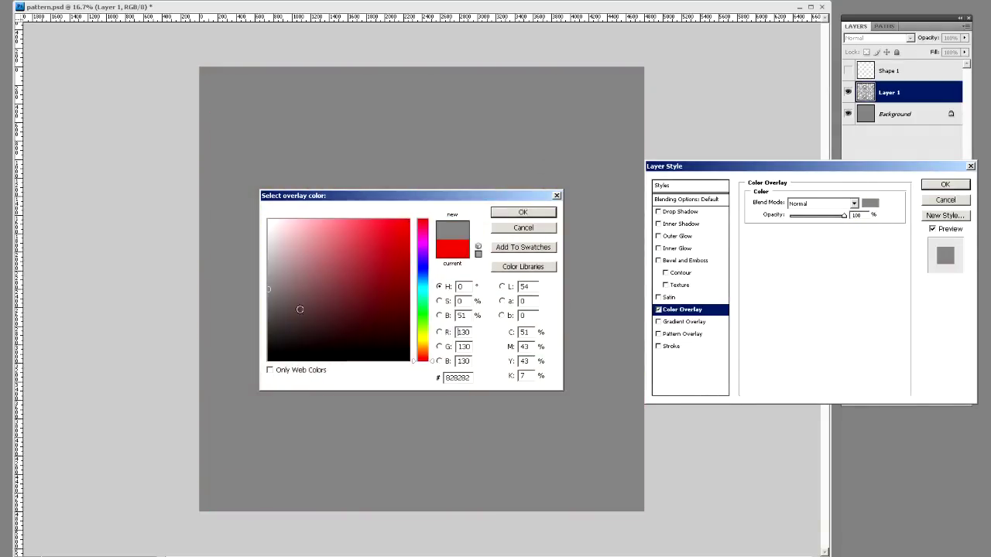
pyautogui.click(524, 212)
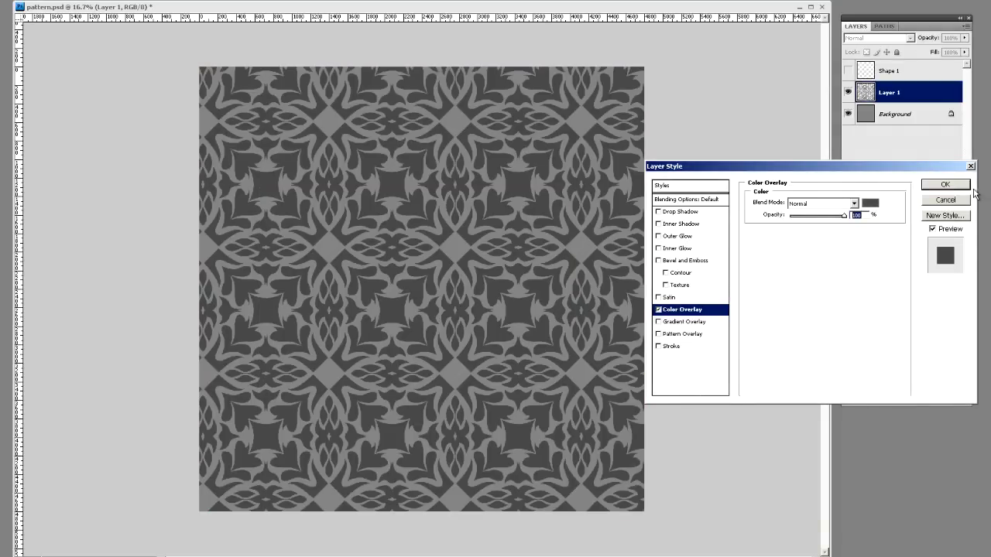
pyautogui.click(944, 184)
pyautogui.hotkey('ctrl', 't')
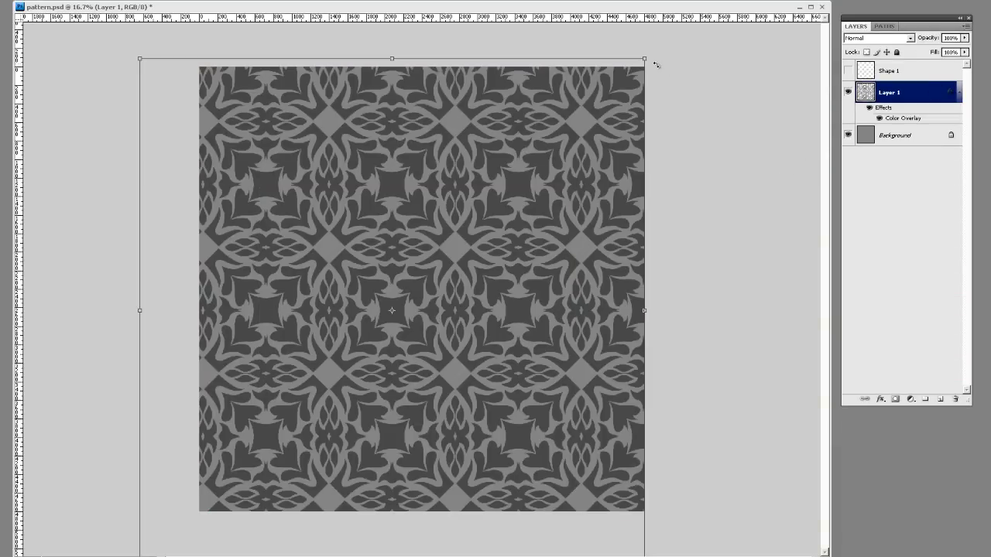
# Step: Shrink the damask layer from its corner into a smaller square, then view it at Actual Pixels
pyautogui.moveTo(644, 59); pyautogui.dragTo(548, 155)
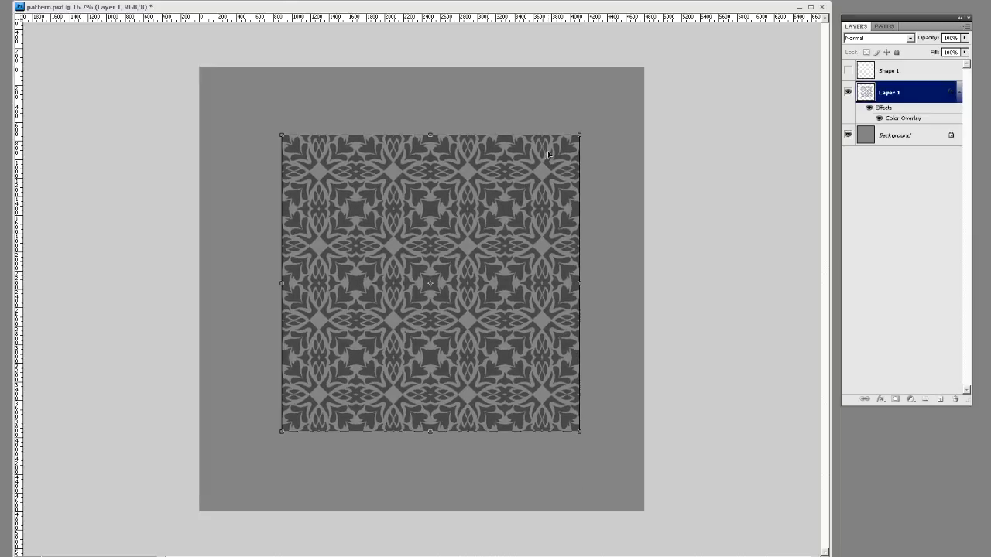
pyautogui.moveTo(580, 136); pyautogui.dragTo(554, 162)
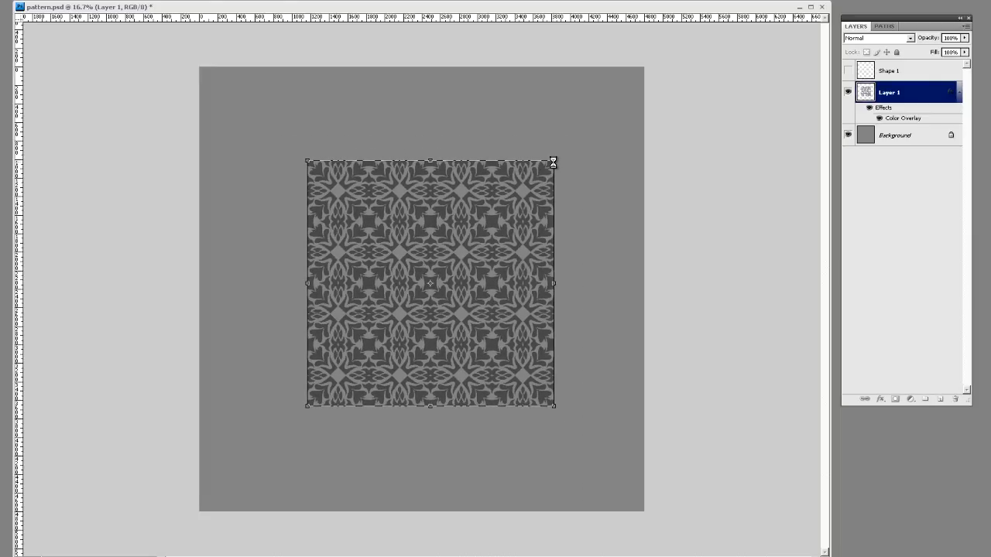
pyautogui.press('Return')
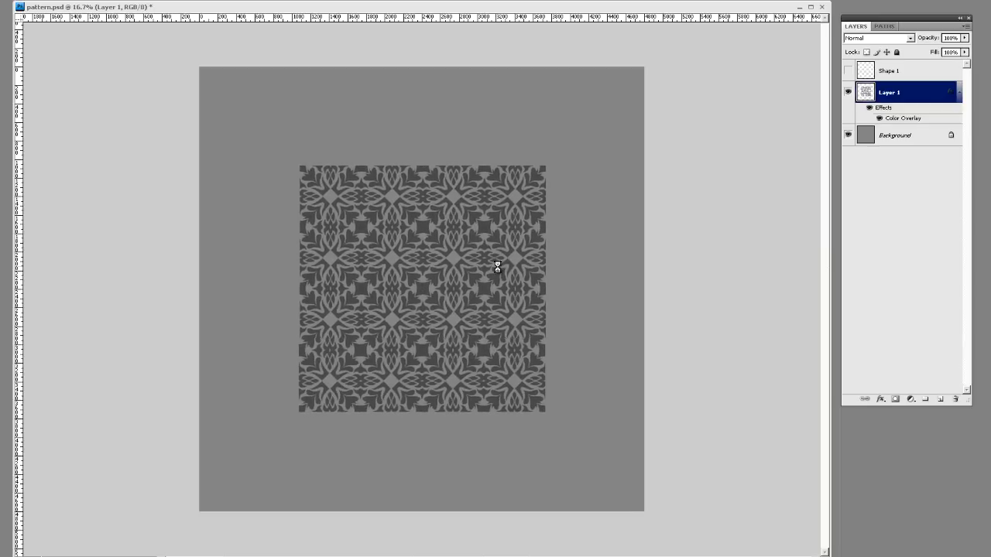
pyautogui.click(458, 277)
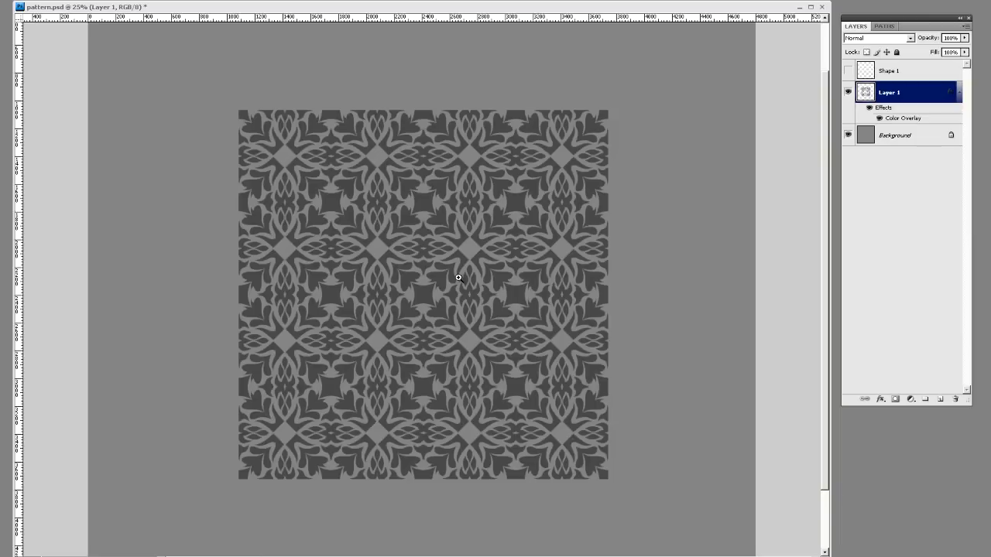
pyautogui.rightClick(461, 283)
pyautogui.click(484, 293)
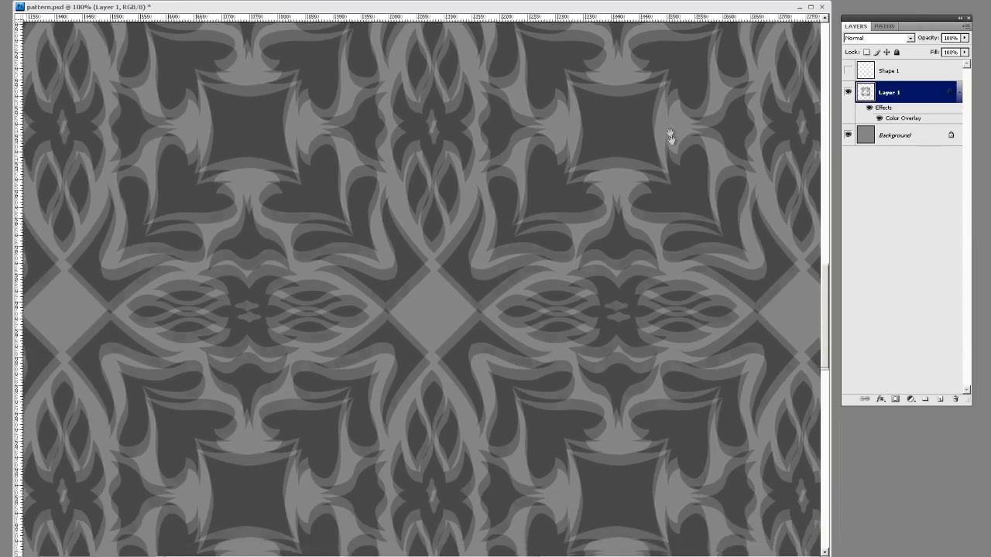
pyautogui.moveTo(670, 137)
pyautogui.mouseDown()
pyautogui.moveTo(474, 240)
pyautogui.moveTo(489, 292)
pyautogui.moveTo(445, 398)
pyautogui.moveTo(397, 358)
pyautogui.mouseUp()
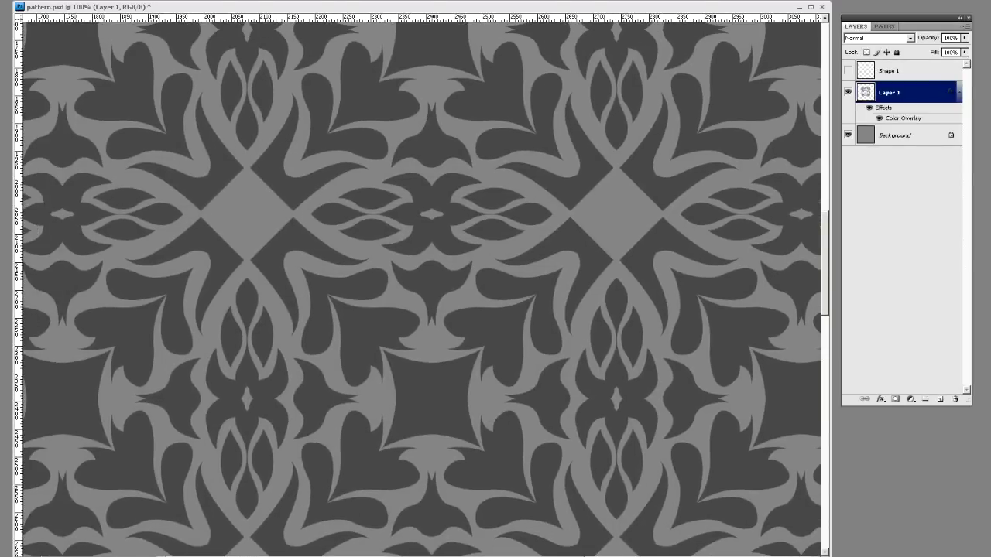
pyautogui.click(880, 399)
# Step: Add a size-1 Stroke, positioned inside, using dark grey sampled from the pattern
pyautogui.click(886, 554)
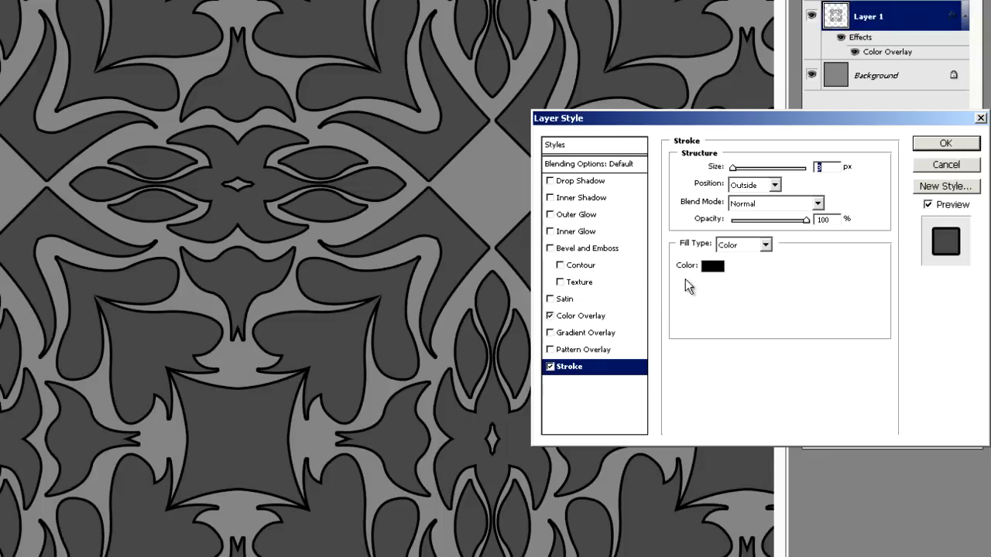
pyautogui.click(710, 266)
pyautogui.click(485, 130)
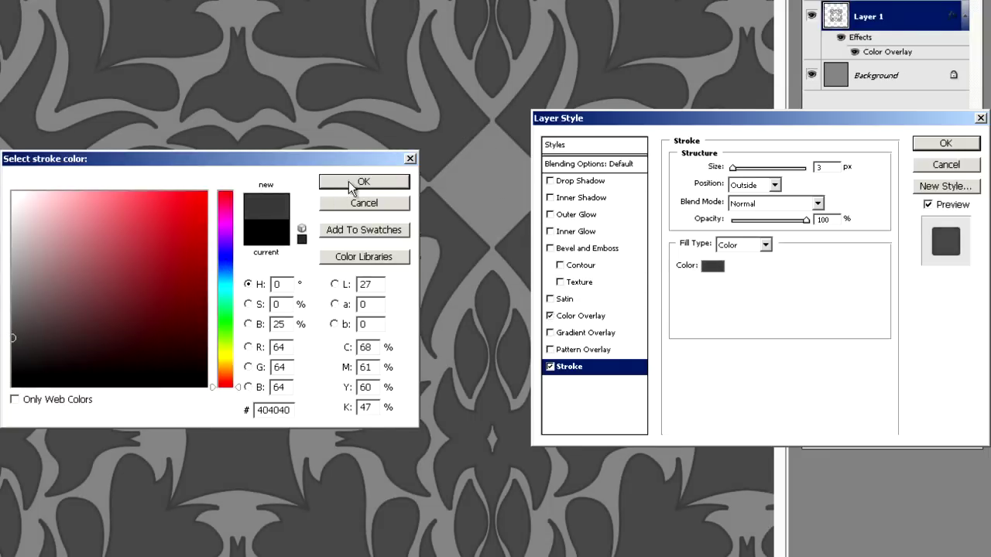
pyautogui.click(363, 182)
pyautogui.click(775, 185)
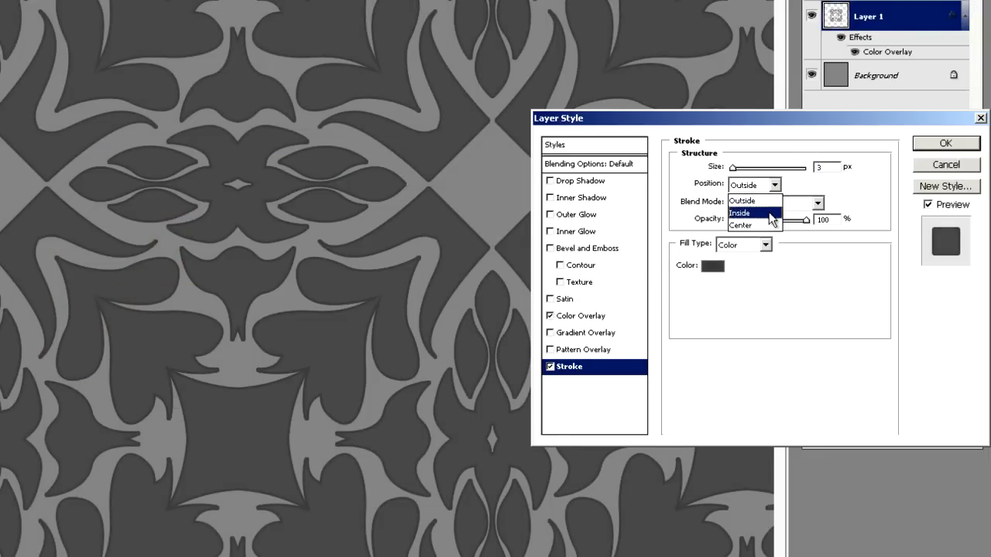
pyautogui.click(774, 209)
pyautogui.click(833, 169)
pyautogui.write('1')
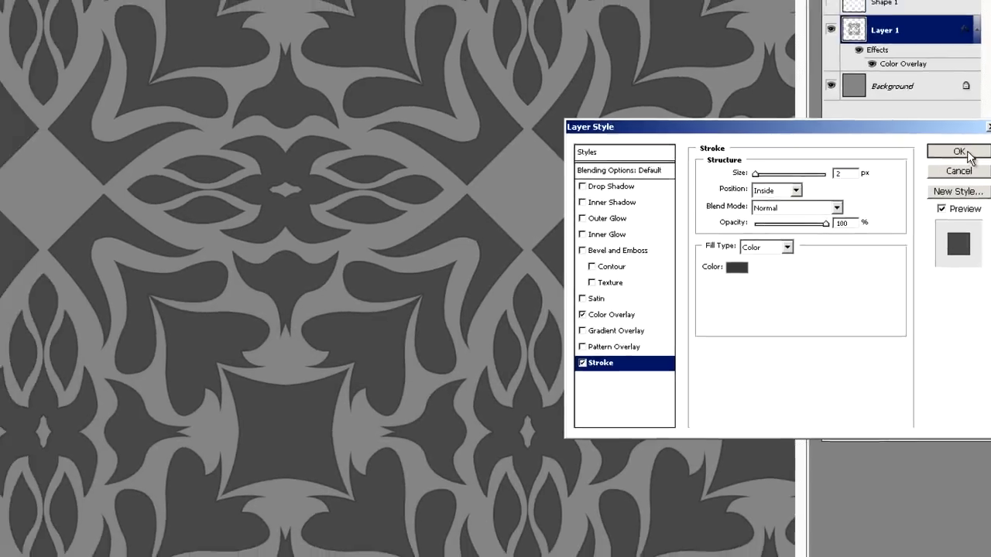
pyautogui.click(945, 143)
pyautogui.moveTo(597, 279); pyautogui.dragTo(453, 298)
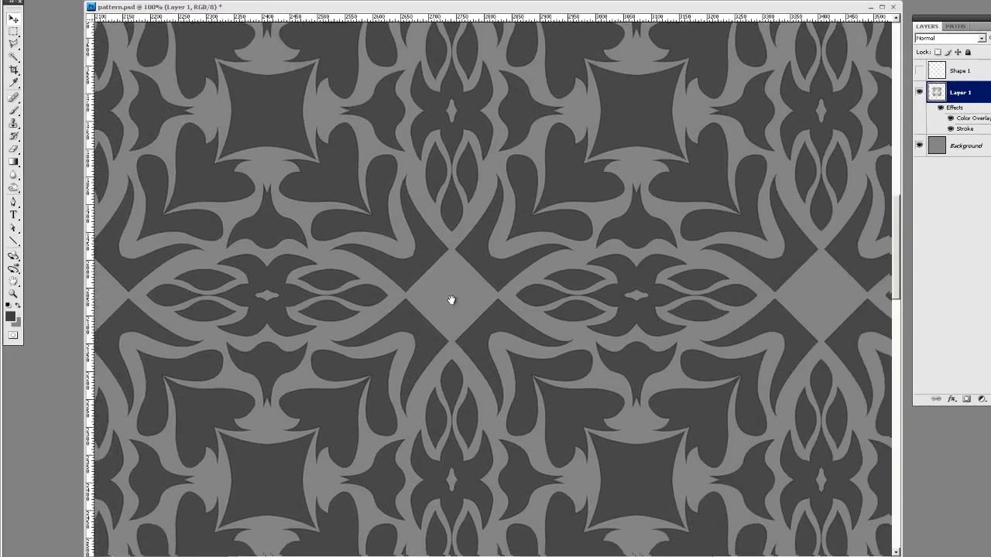
pyautogui.moveTo(696, 346)
pyautogui.mouseDown()
pyautogui.moveTo(642, 237)
pyautogui.moveTo(640, 162)
pyautogui.moveTo(528, 148)
pyautogui.moveTo(746, 88)
pyautogui.mouseUp()
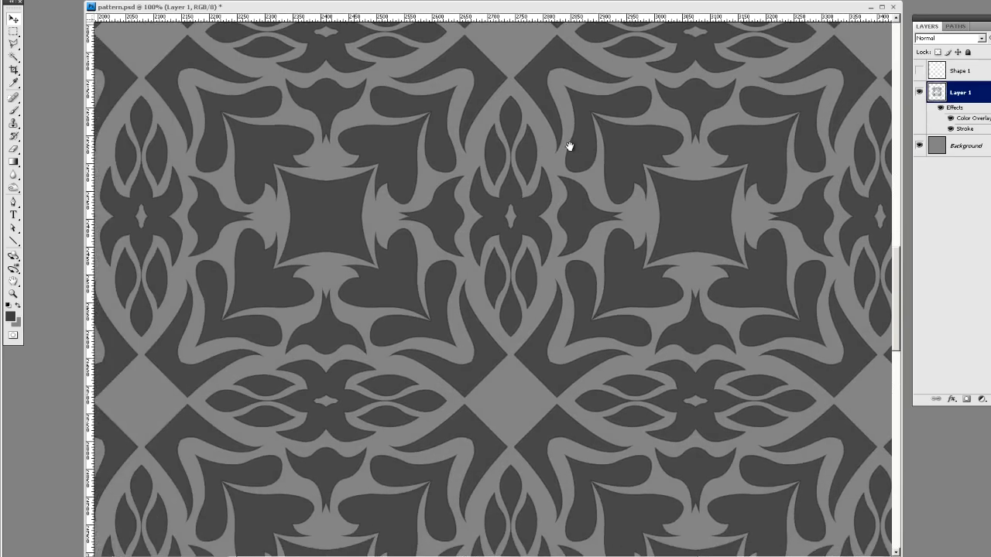